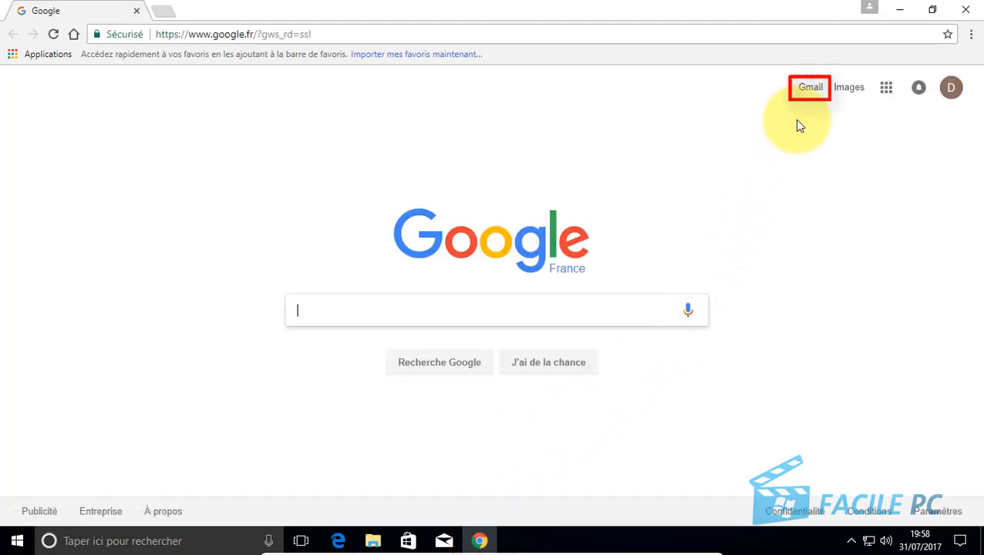
Step: Go to the Gmail inbox and open the selection of inbox tabs to display or hide
click(809, 89)
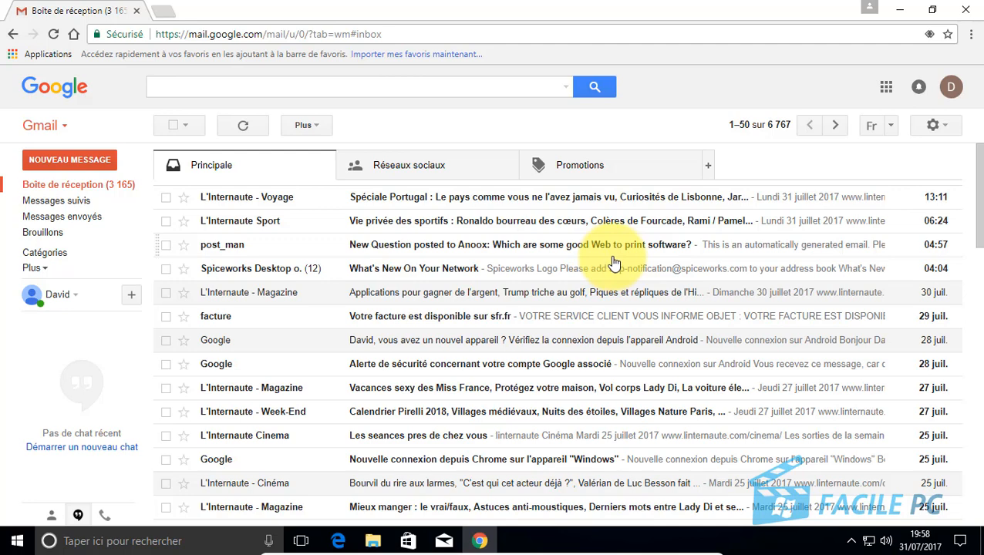
click(935, 126)
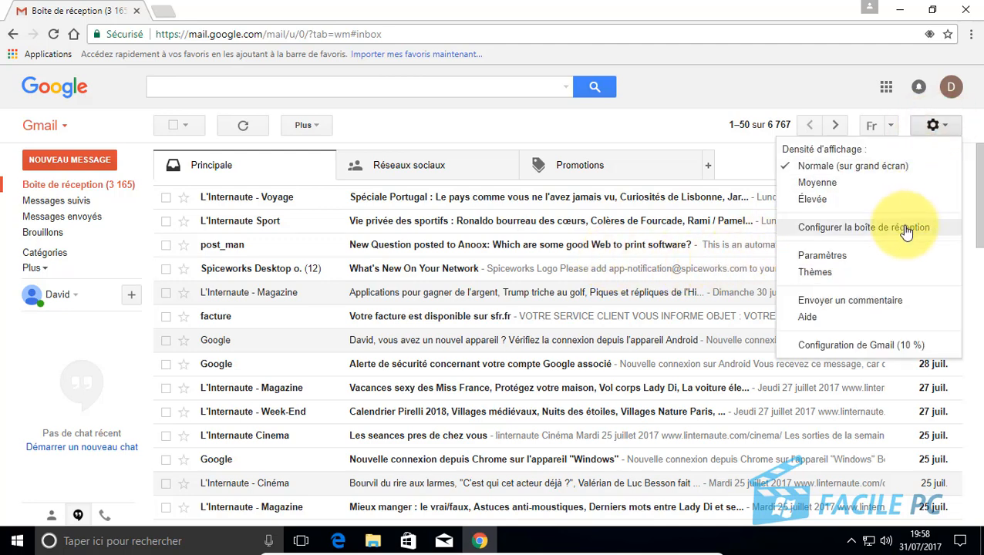
click(744, 167)
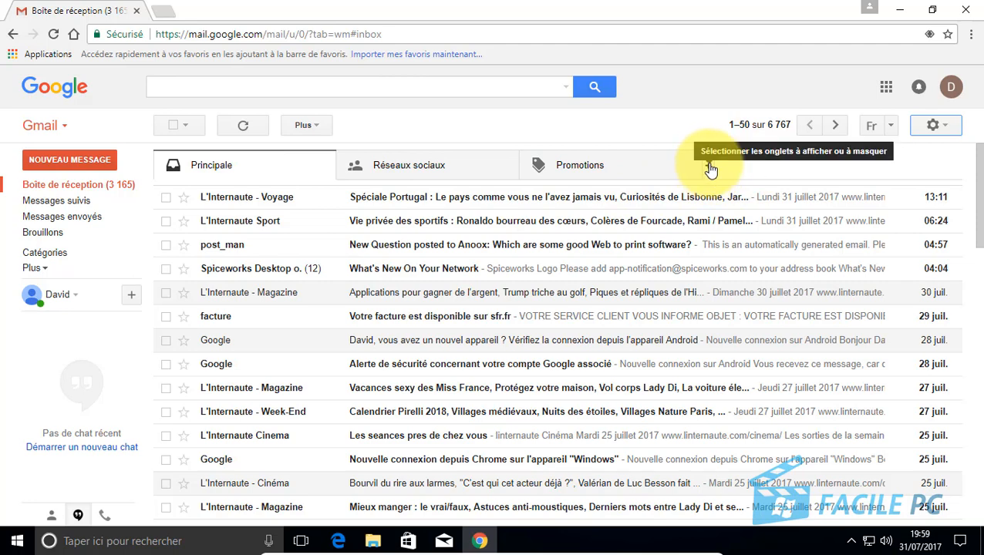
click(708, 166)
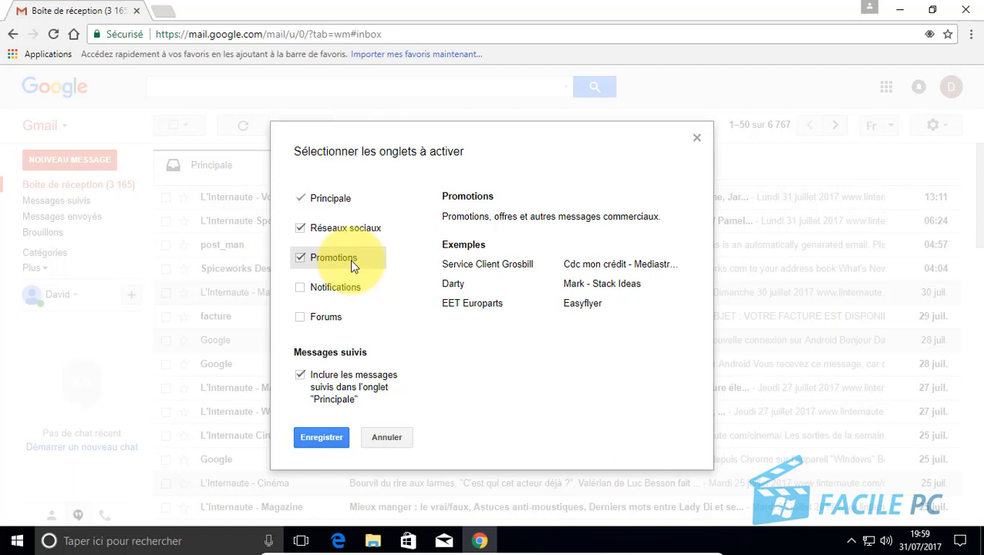
Step: Disable the Promotions and Réseaux sociaux inbox tabs, save the selection and dismiss the notice
click(300, 259)
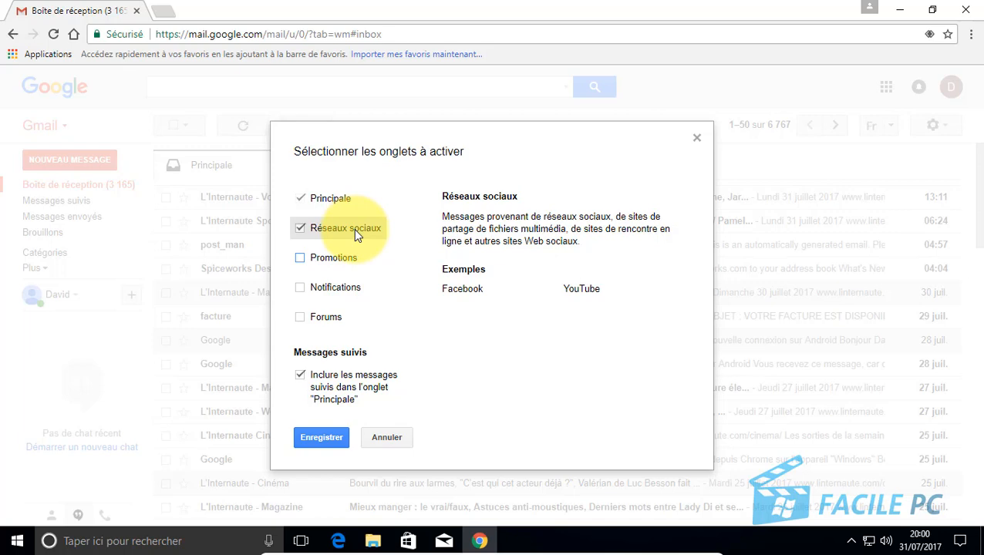
click(299, 229)
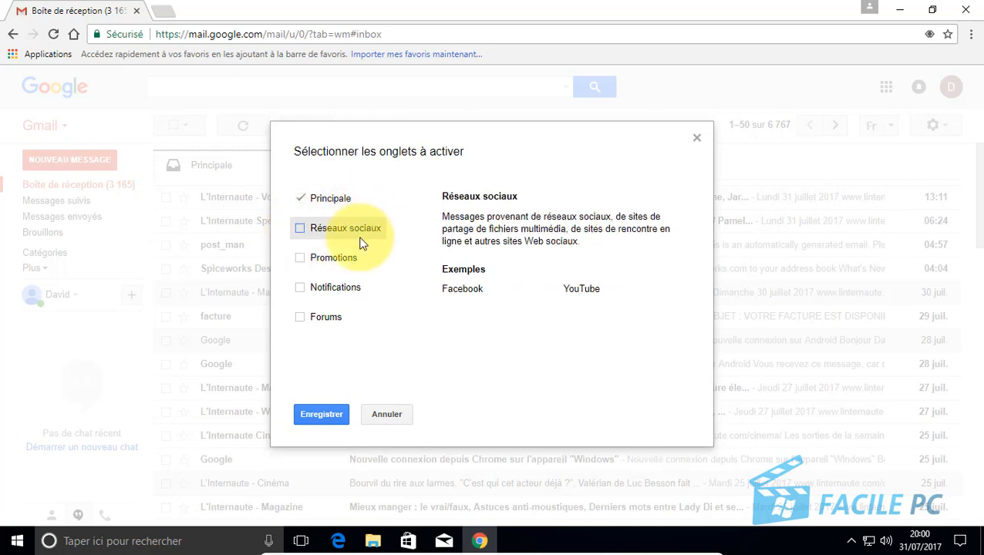
click(301, 201)
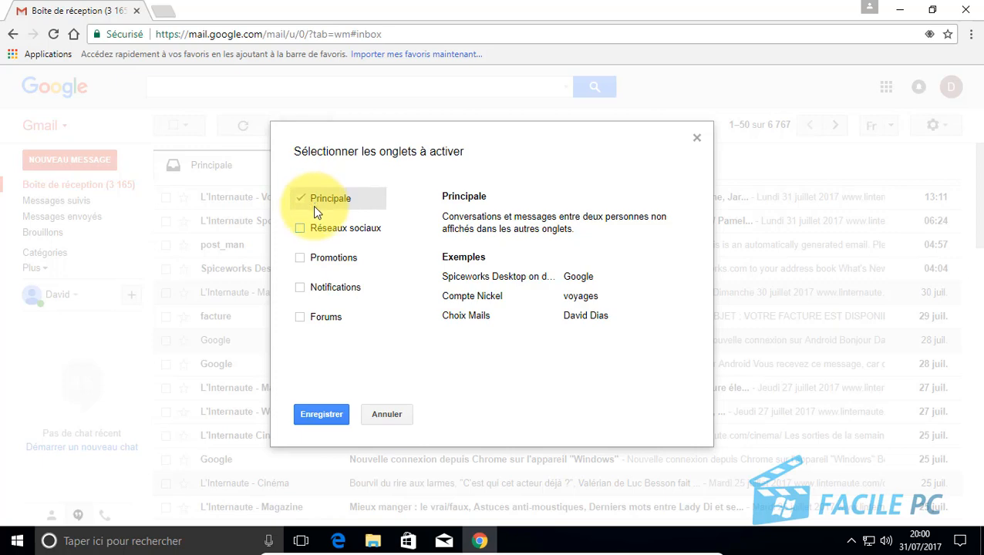
click(320, 421)
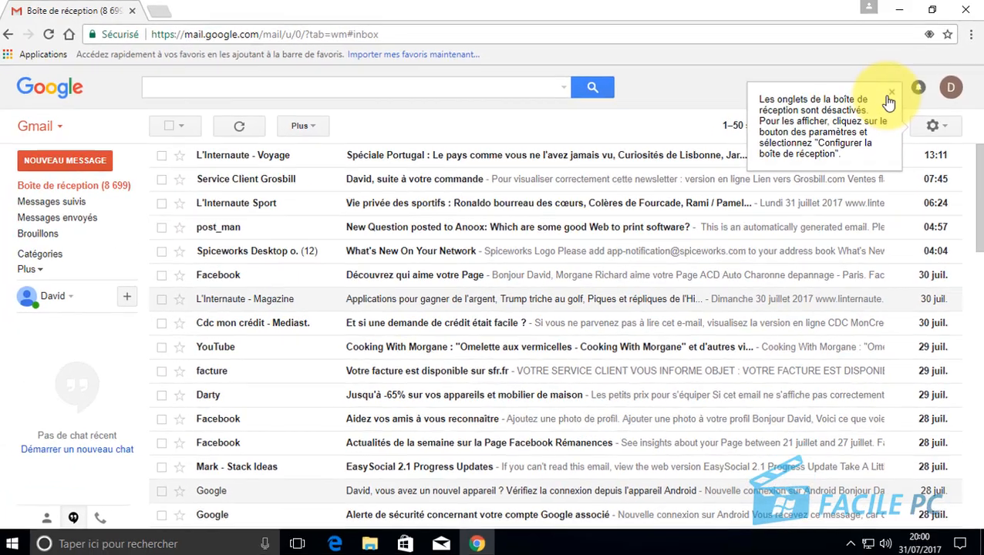
click(891, 94)
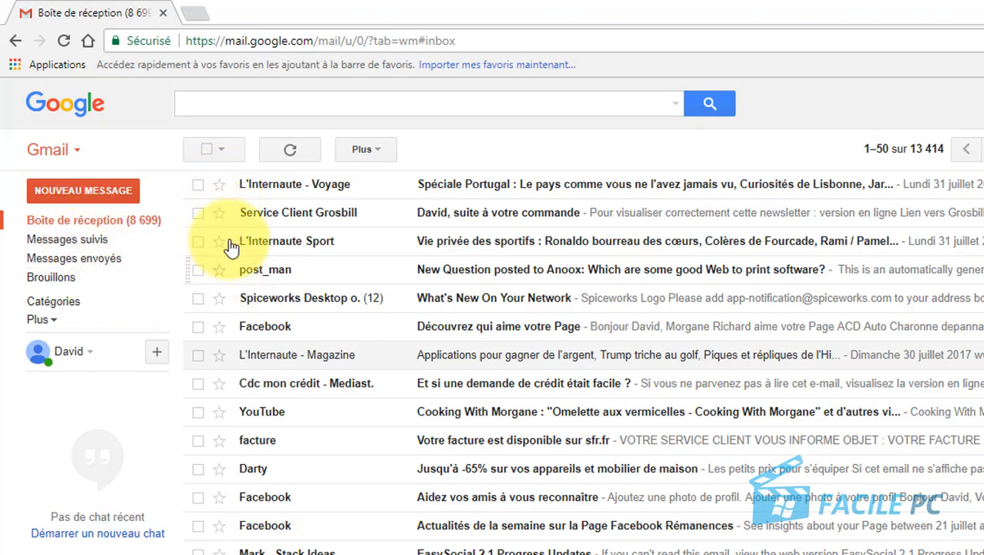
Step: Star the L'Internaute - Voyage, Service Client Grosbill and L'Internaute Sport messages in the inbox
click(221, 188)
click(220, 213)
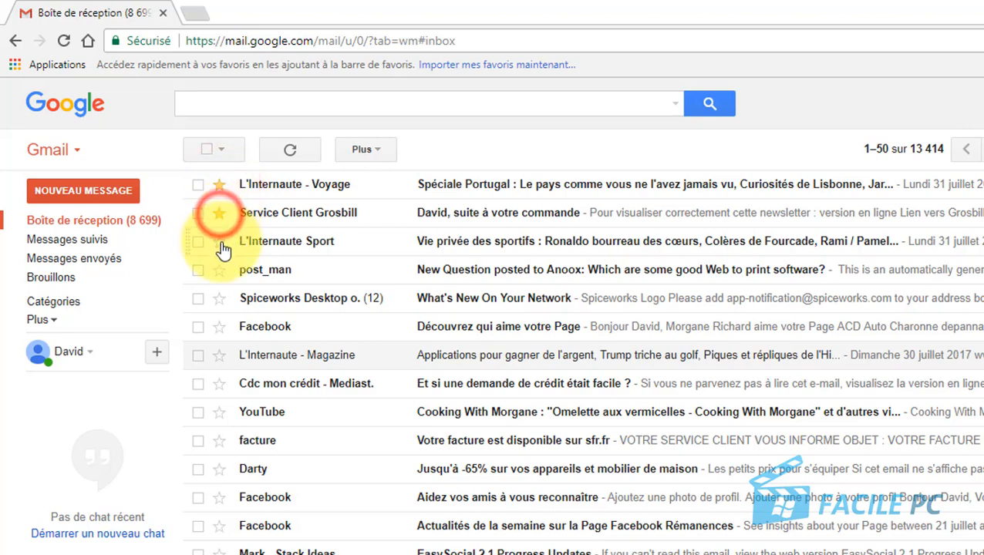
click(221, 244)
Step: Remove the star from every message in Messages suivis and return to the inbox
click(83, 241)
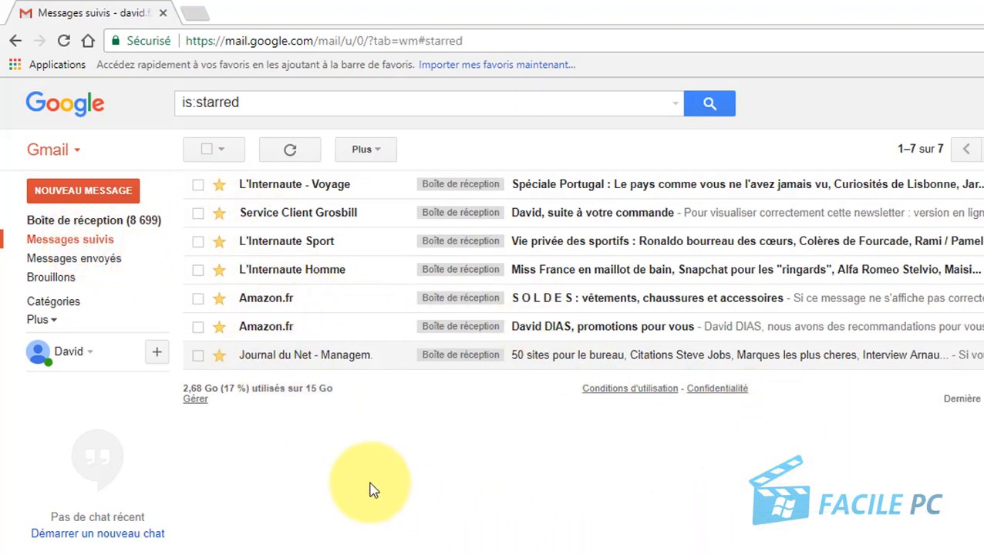
click(219, 184)
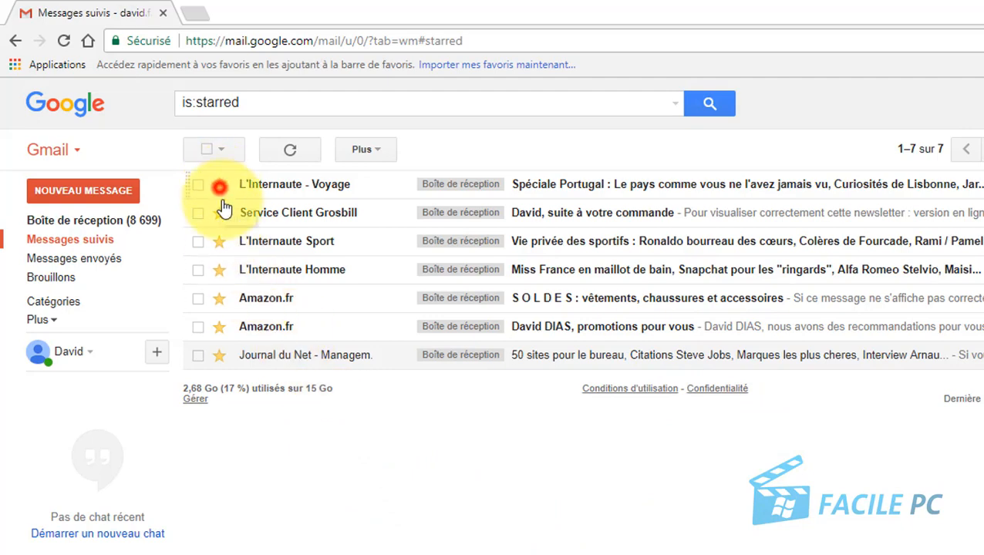
click(219, 241)
click(219, 269)
click(219, 298)
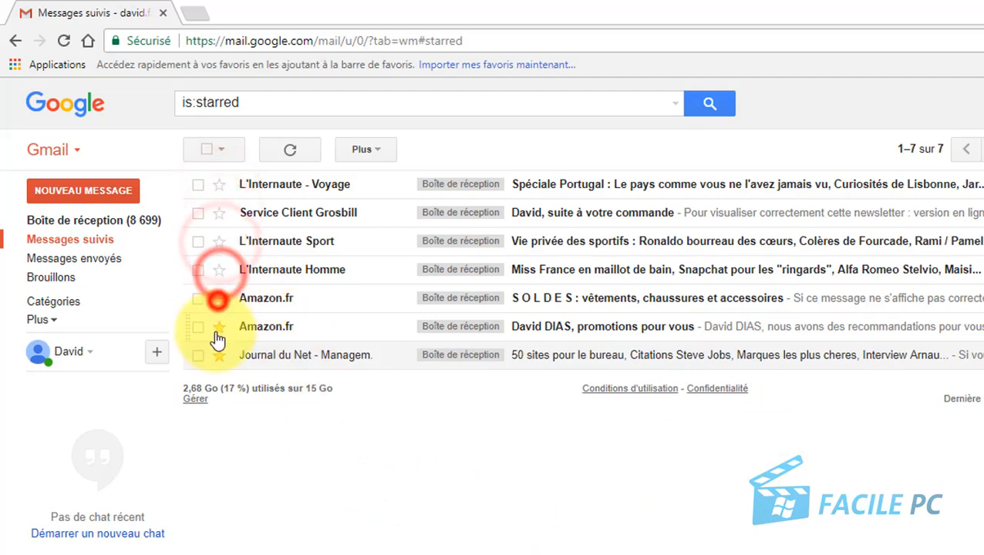
click(219, 326)
click(220, 355)
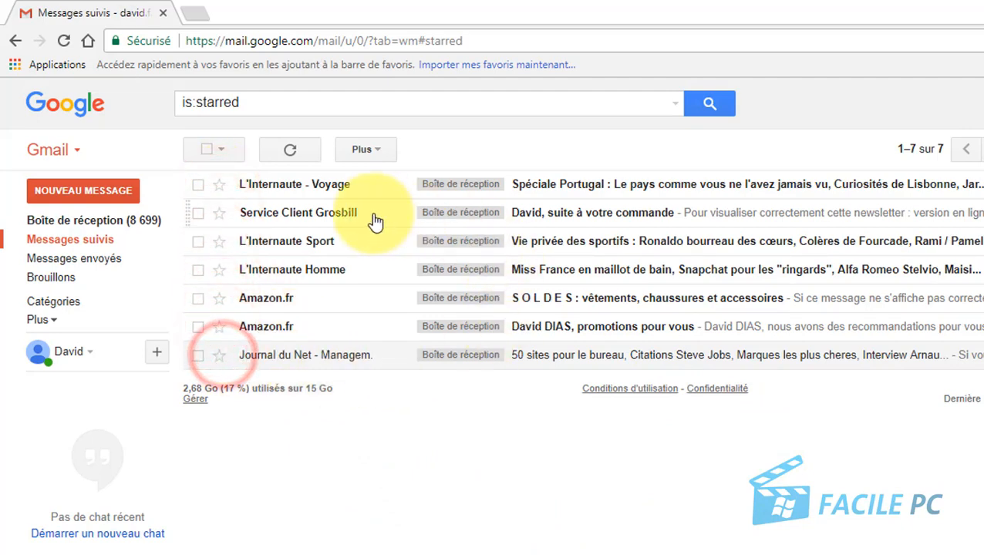
click(139, 225)
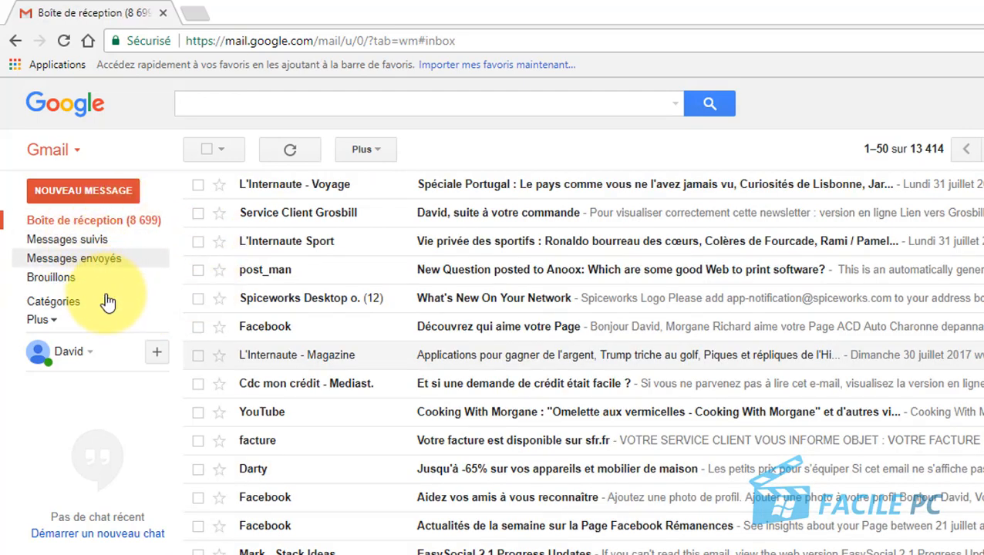
Step: Expand the sidebar's label list to reach the additional labels and categories
click(58, 323)
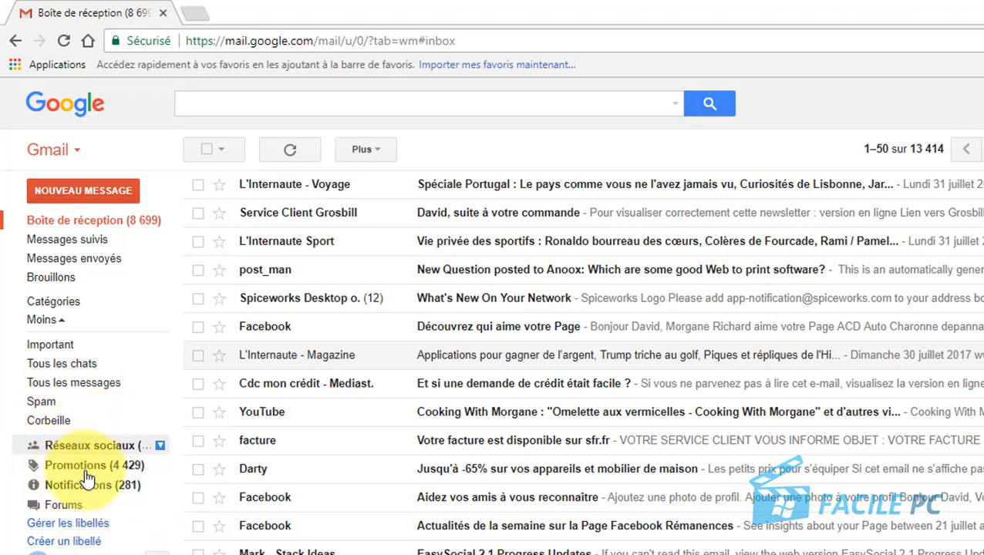
mouse_move(77, 447)
mouse_down()
mouse_move(93, 486)
mouse_move(75, 510)
mouse_up()
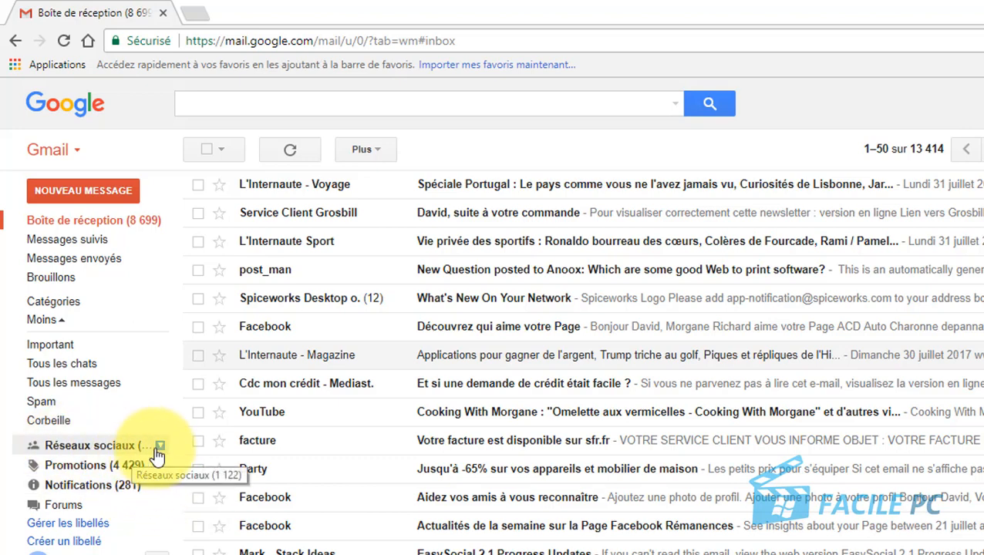
Step: Show the Réseaux sociaux category in the label list, and hide it again
click(161, 447)
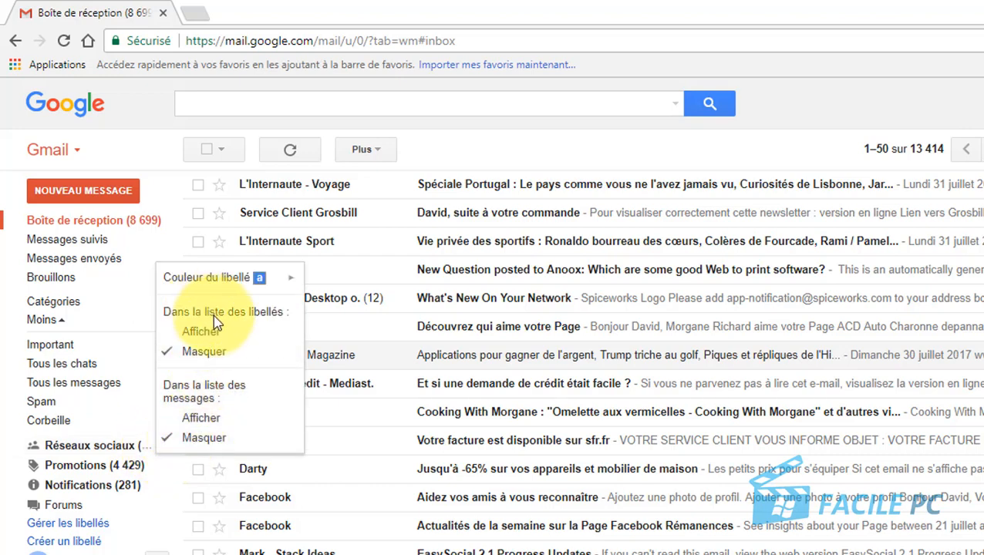
mouse_move(238, 276)
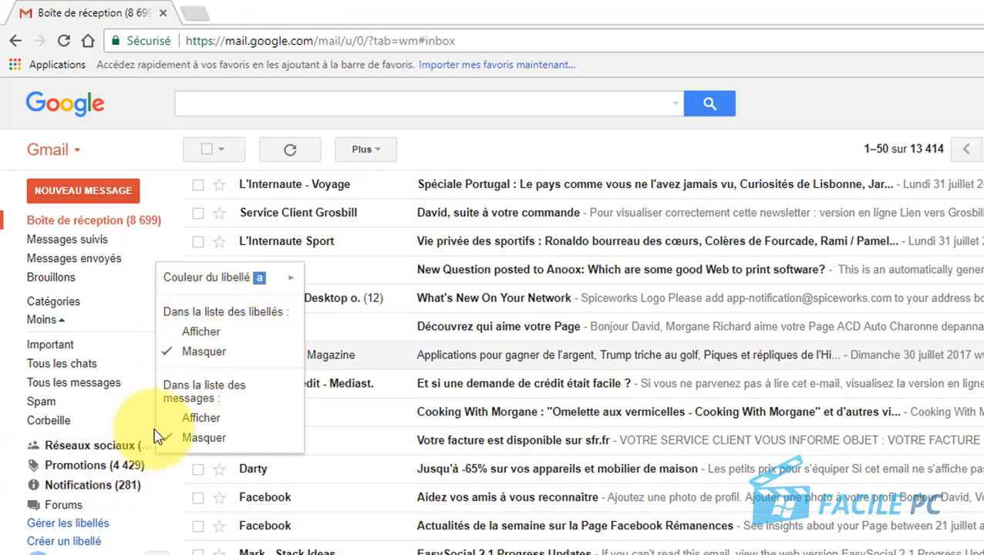
click(176, 337)
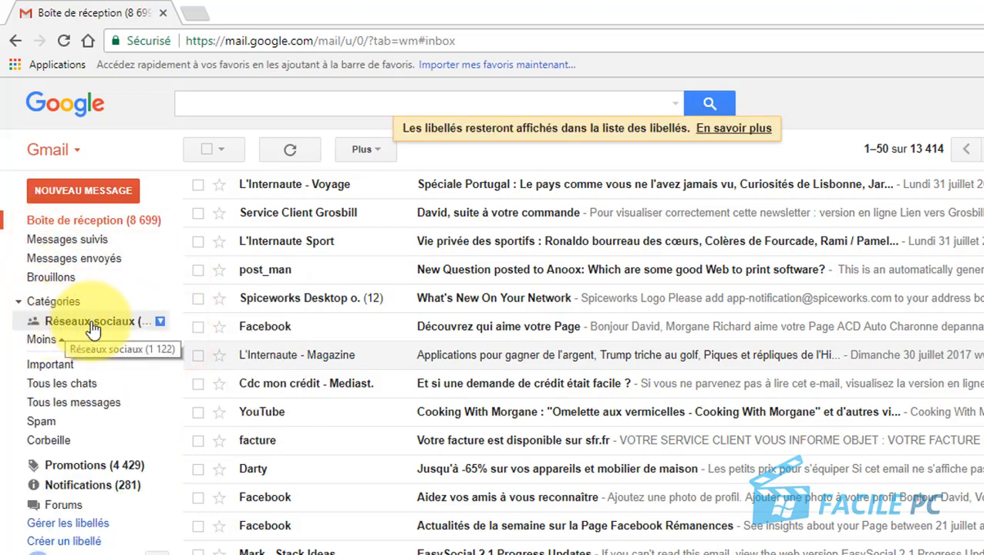
click(161, 321)
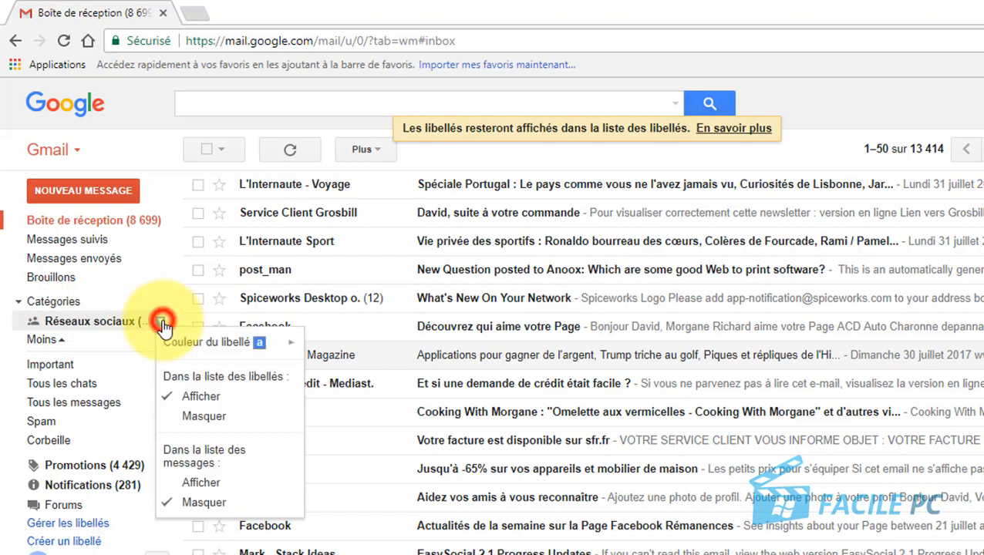
click(193, 416)
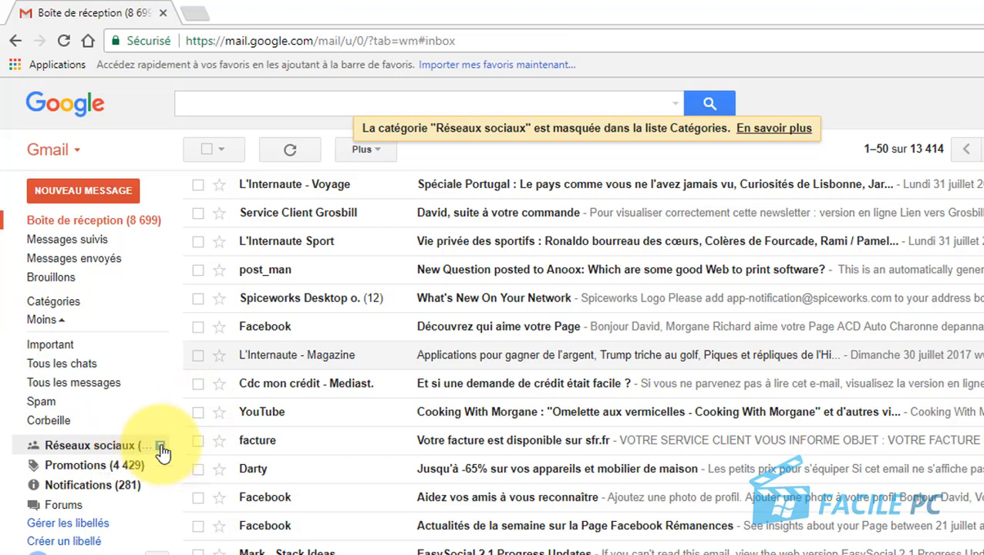
Step: Show the Réseaux sociaux and Promotions labels in the message list
click(160, 446)
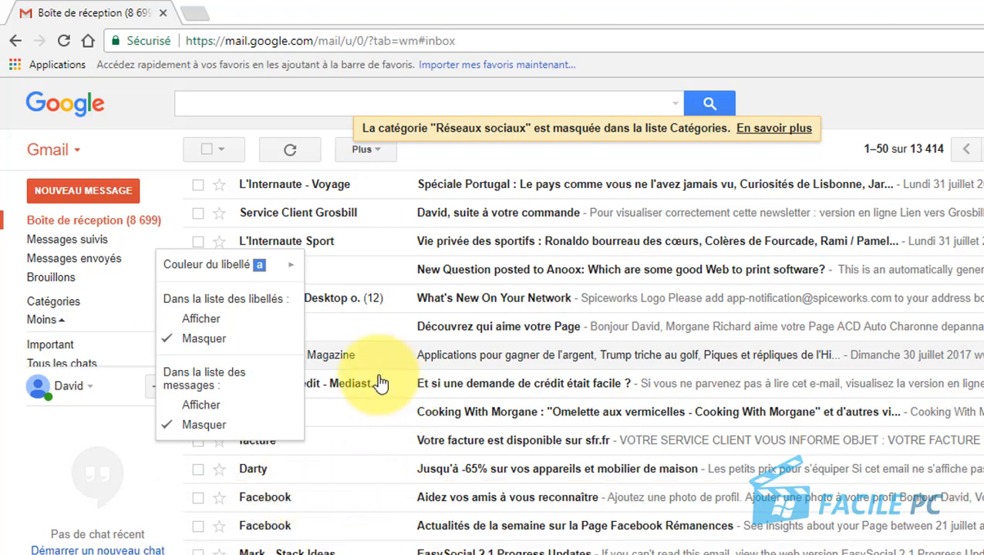
click(169, 414)
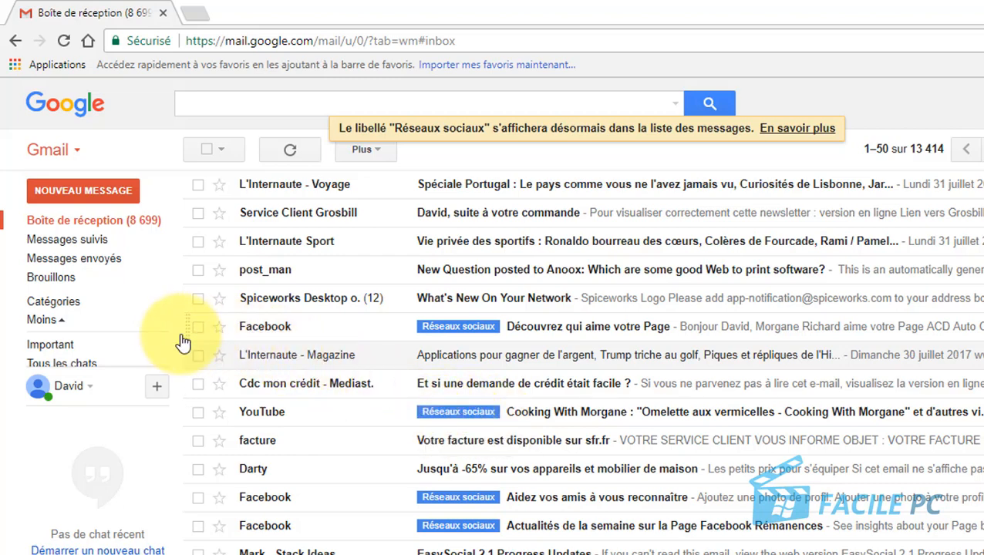
mouse_move(150, 352)
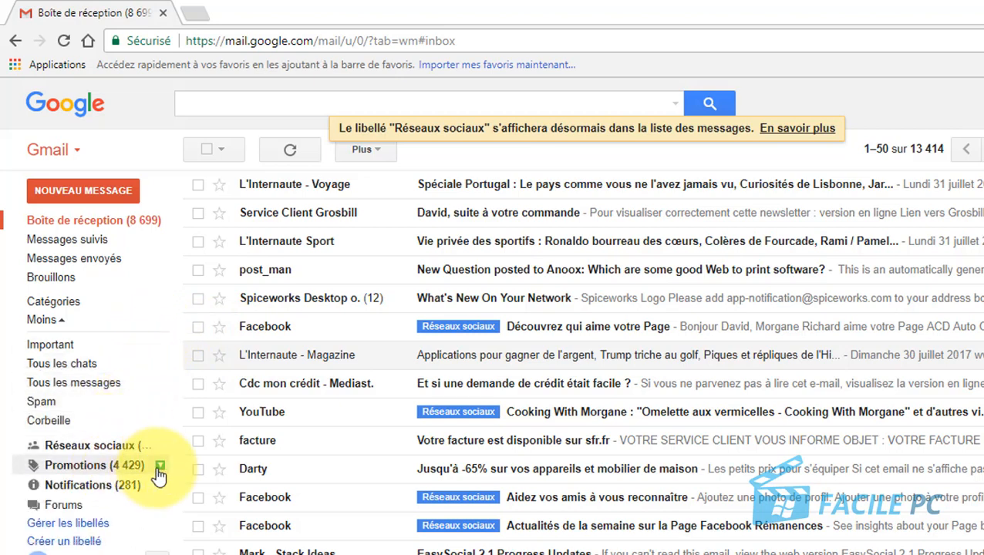
click(160, 468)
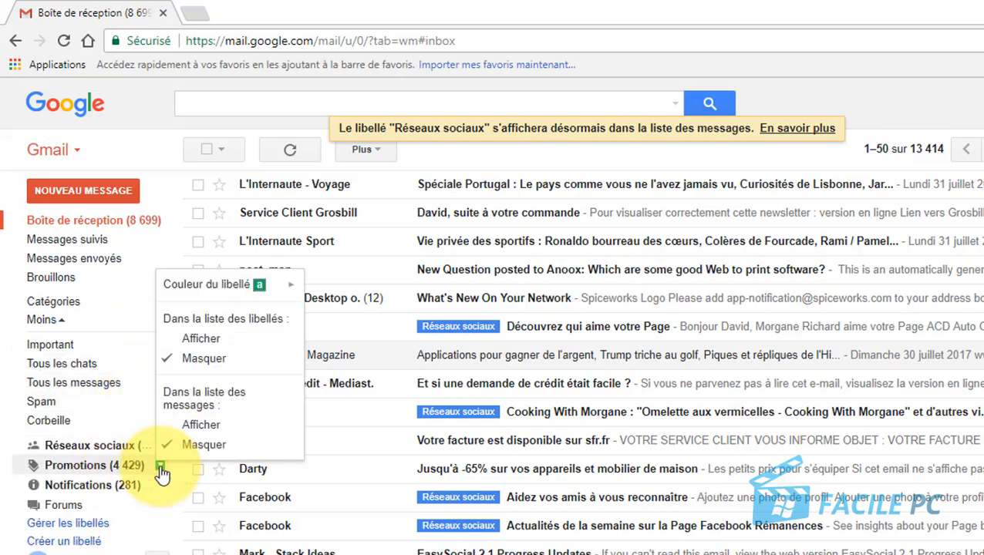
click(201, 432)
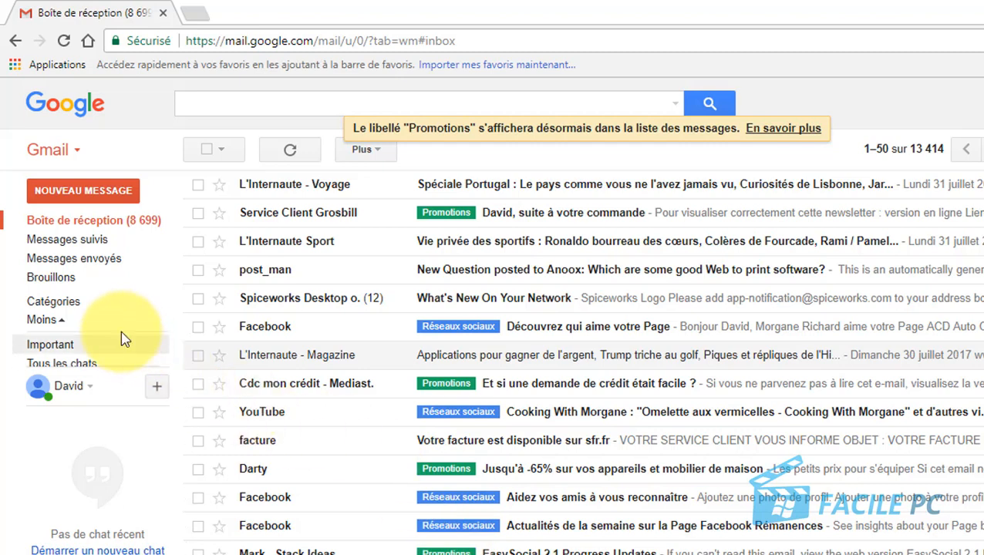
Step: Hide the Promotions and Réseaux sociaux labels in the message list
mouse_move(121, 396)
click(159, 467)
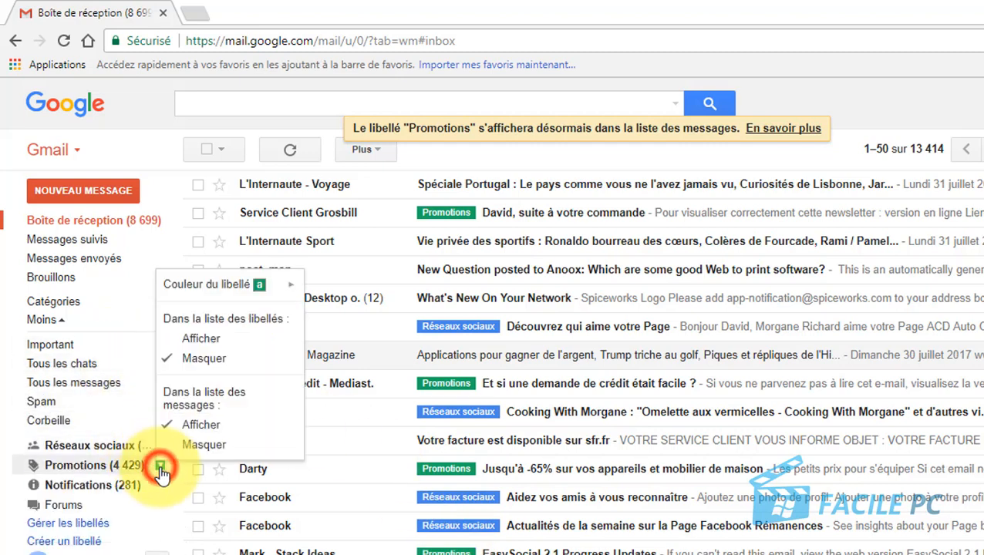
click(191, 446)
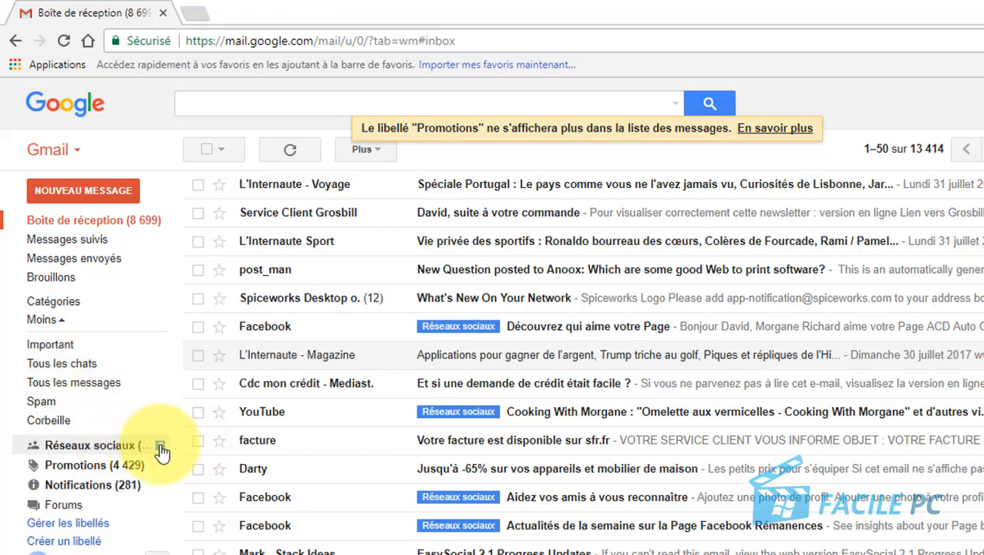
click(160, 448)
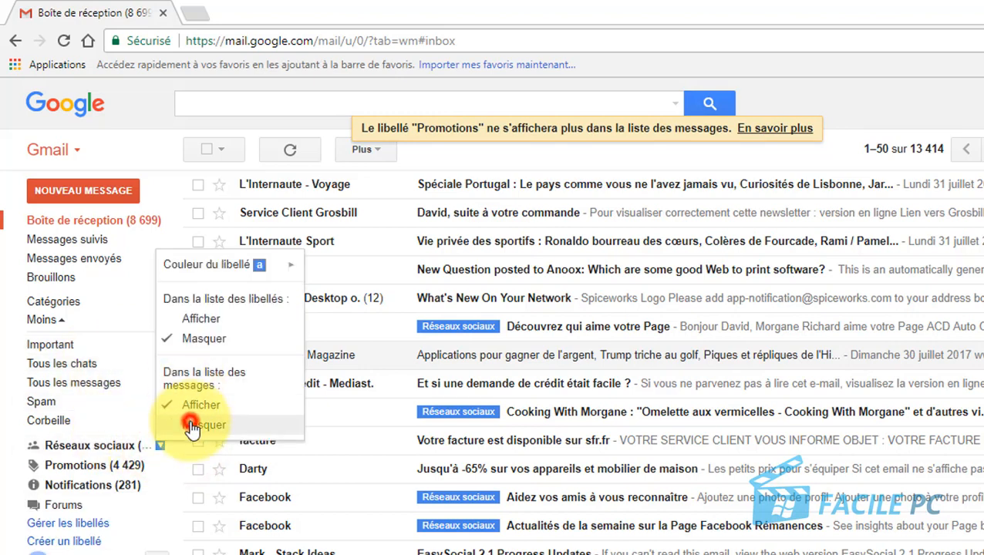
click(191, 427)
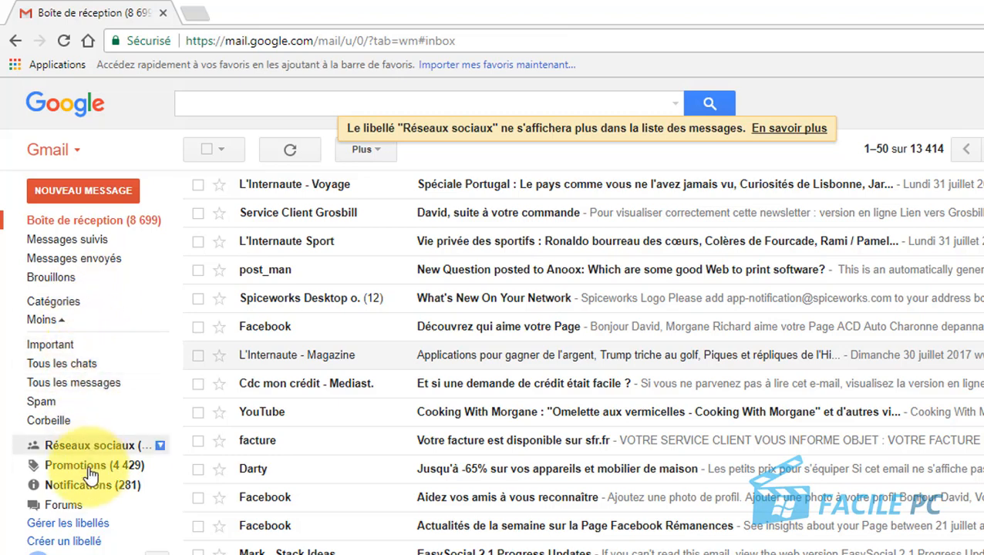
Step: Open the label management settings from the expanded sidebar
click(68, 529)
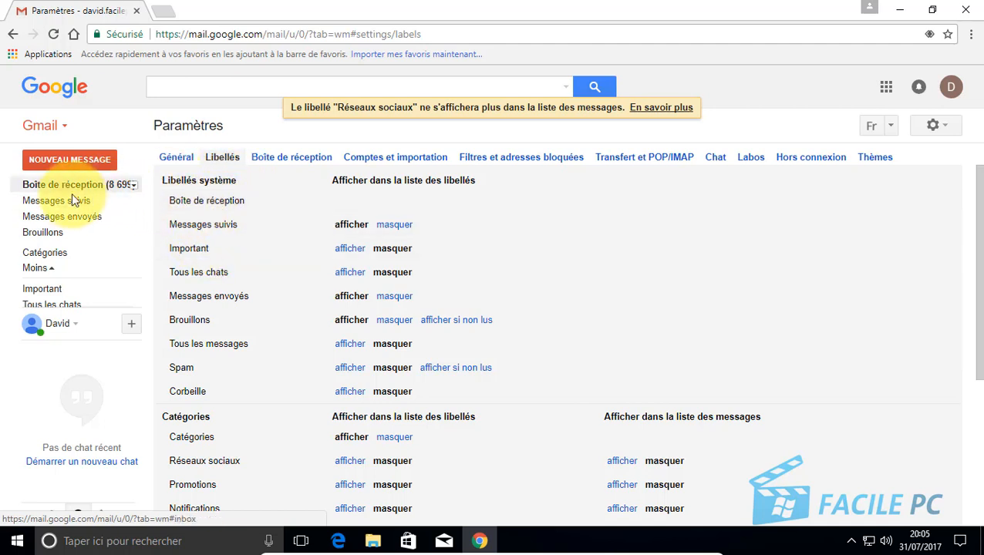
mouse_move(77, 215)
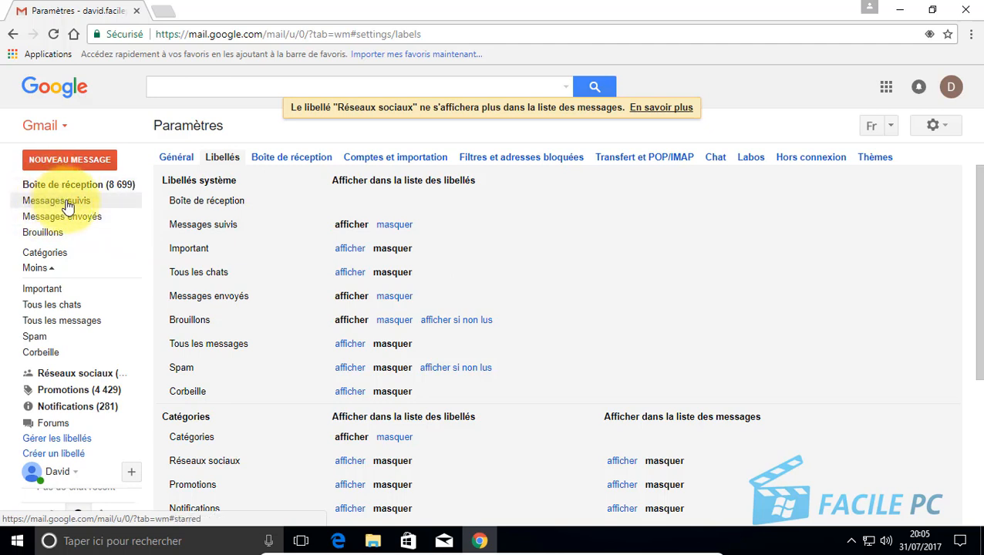
Step: Hide the Messages suivis system label from the label list, and show it again
click(392, 226)
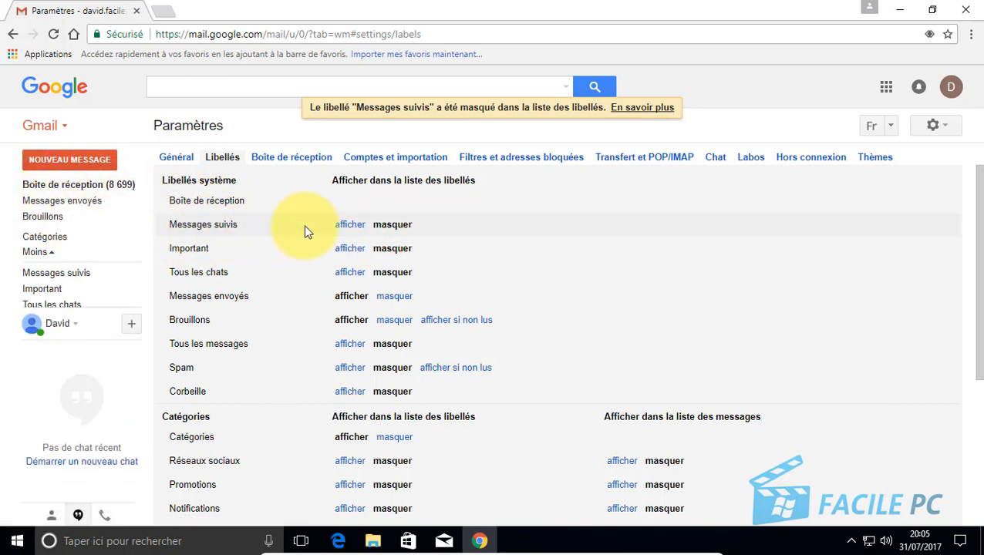
click(355, 226)
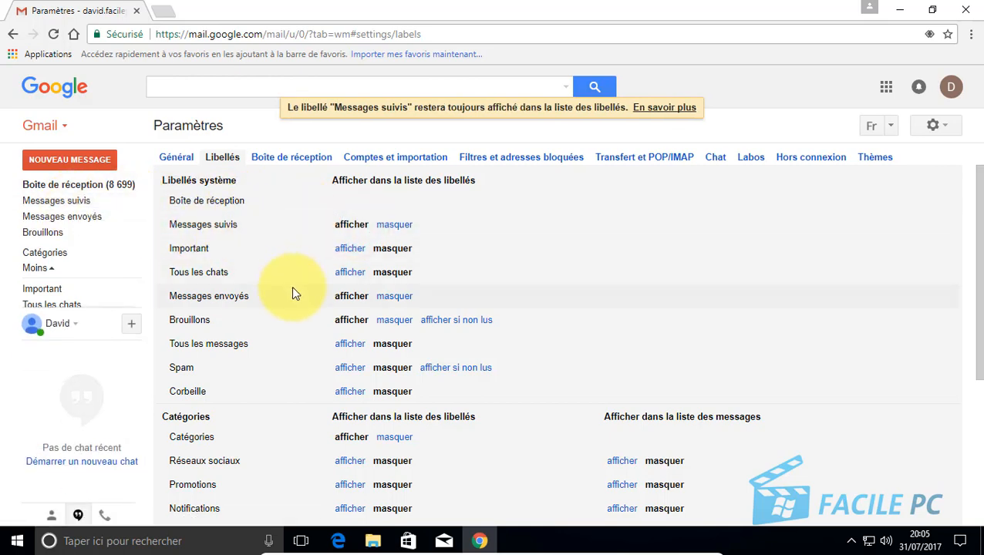
Step: Show the Réseaux sociaux, Promotions, Notifications and Forums categories in the label list
scroll(293, 301, down, 3)
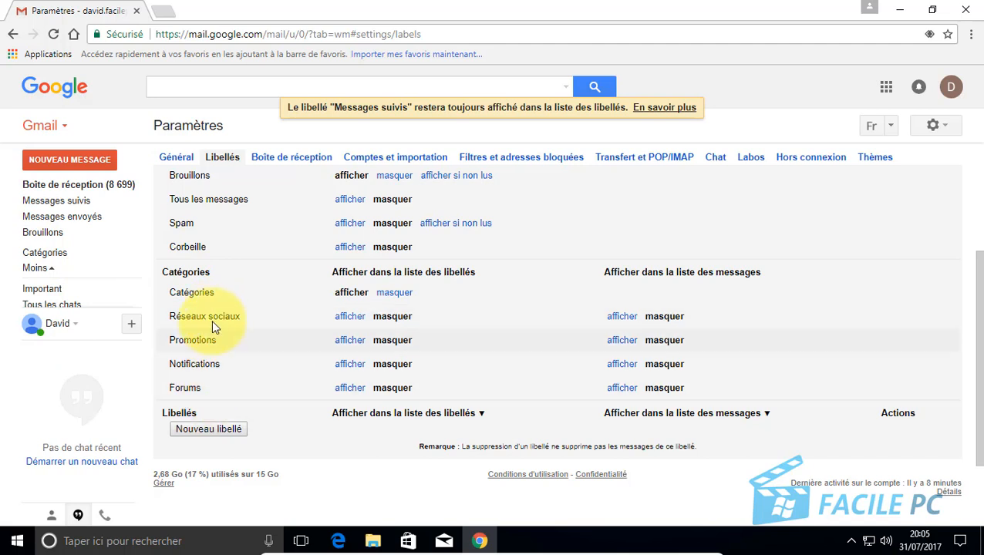
click(349, 316)
click(351, 340)
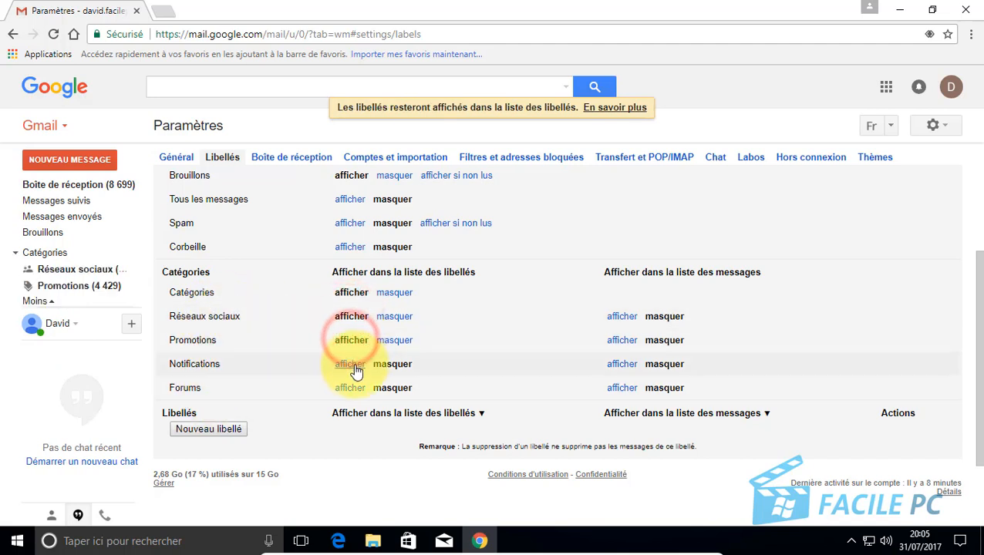
click(353, 367)
click(352, 390)
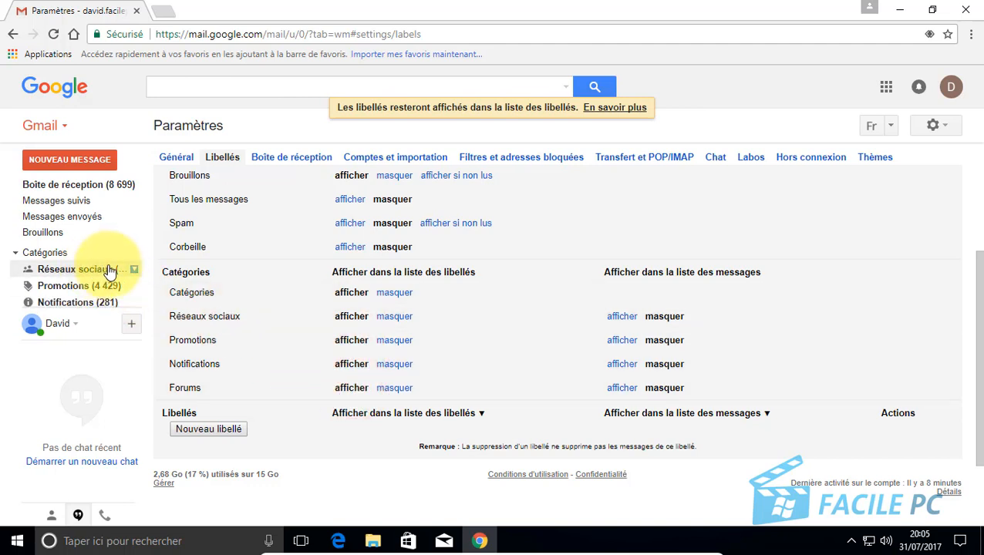
Step: Hide the whole Catégories list from the label list, and show it again
mouse_move(135, 275)
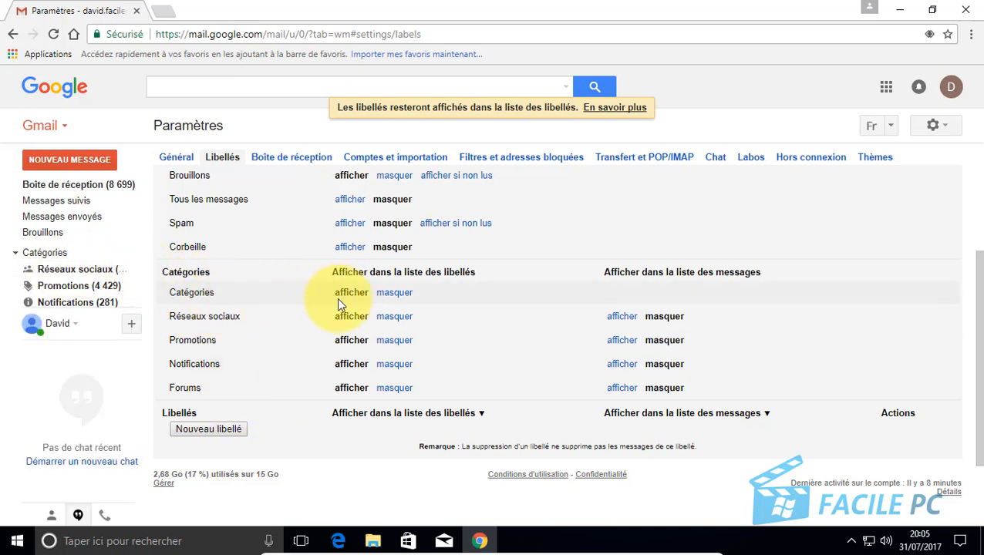
click(397, 294)
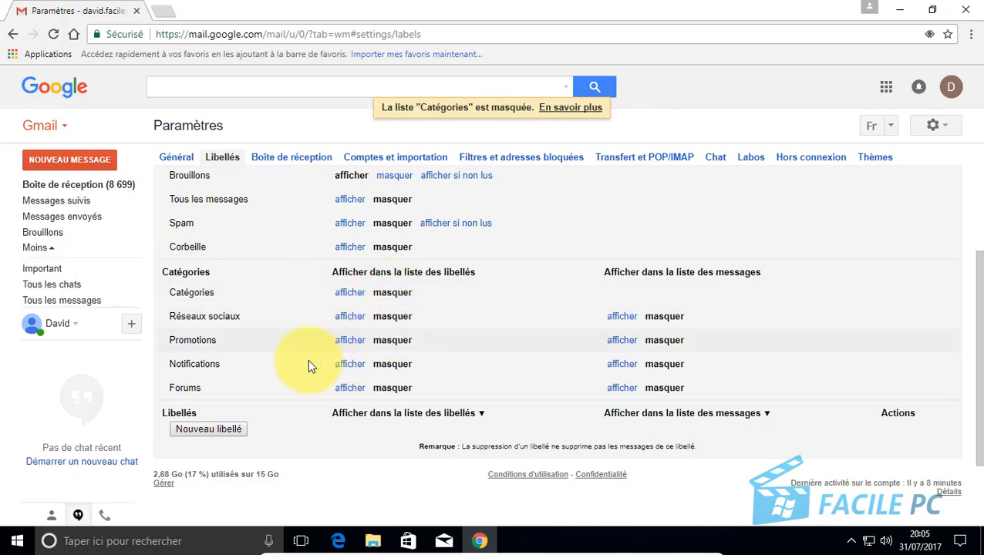
click(354, 294)
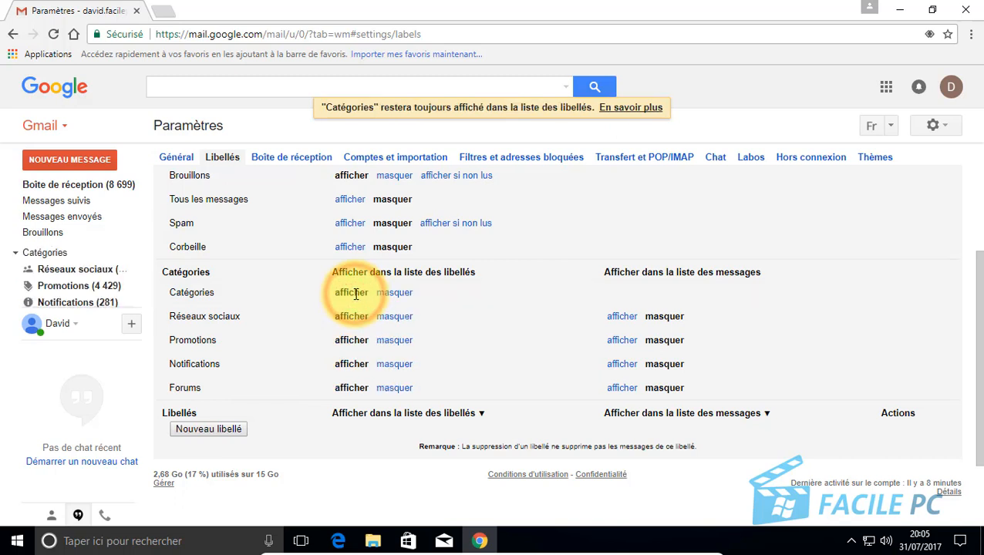
Step: Hide the Réseaux sociaux, Promotions, Notifications and Forums categories from the label list
click(391, 317)
click(394, 340)
click(404, 367)
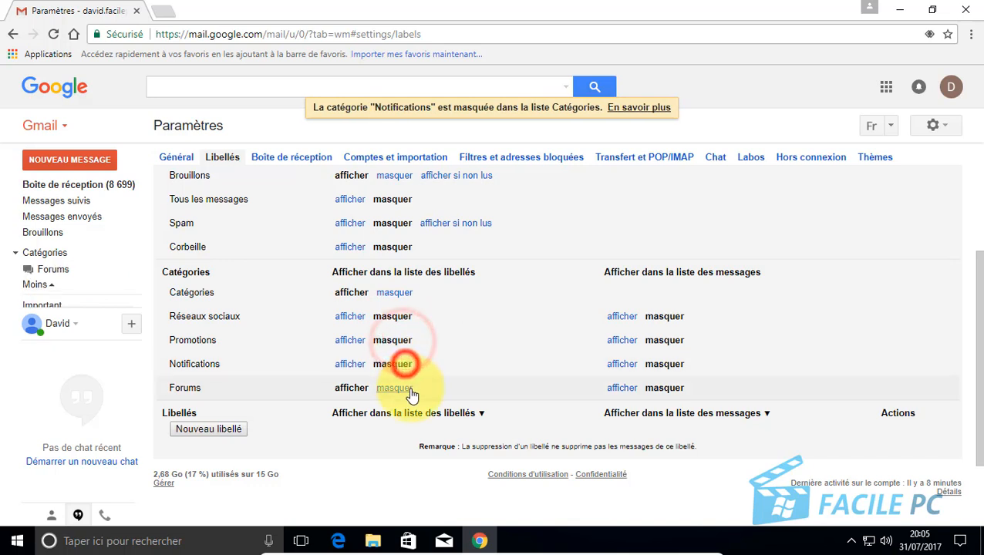
click(394, 389)
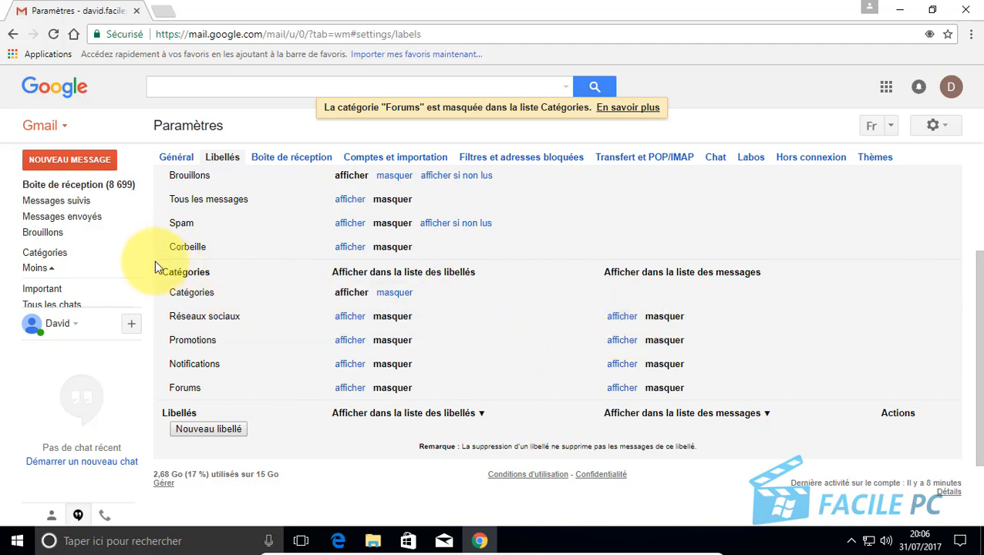
mouse_move(73, 259)
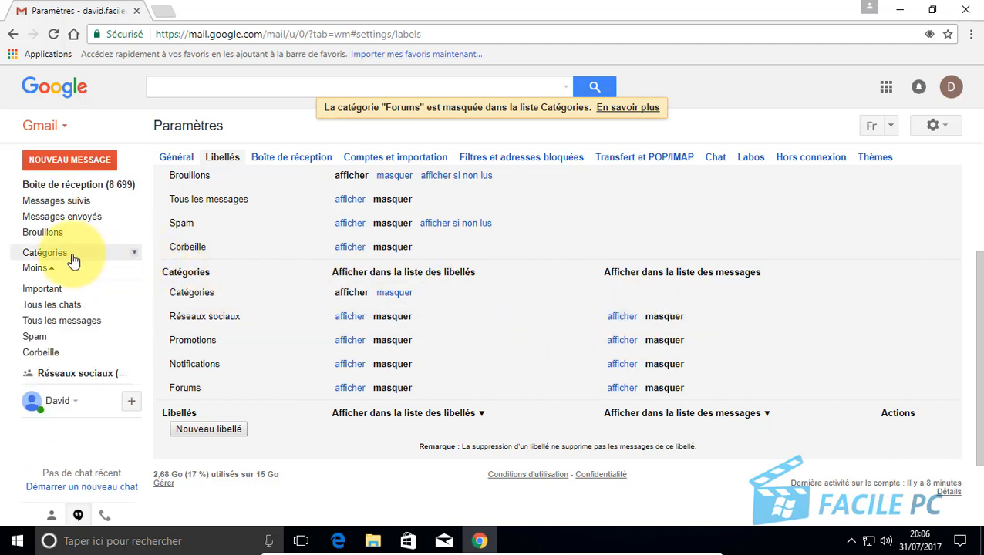
click(136, 376)
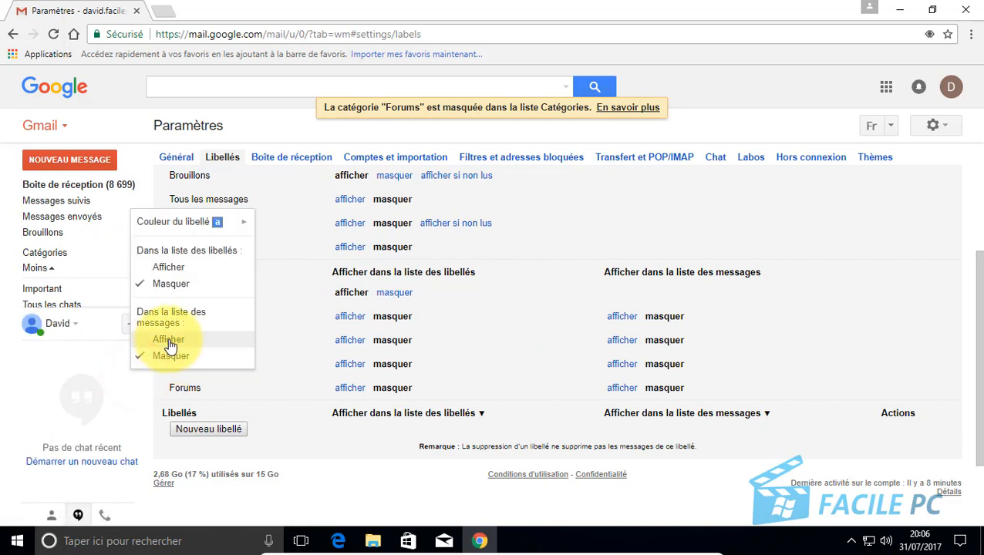
click(555, 420)
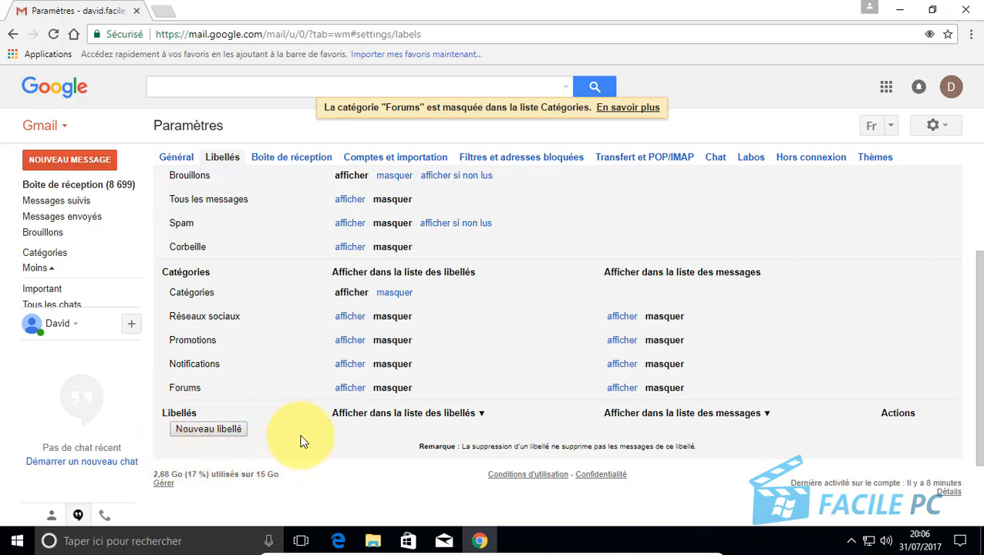
Step: Return to the inbox and select the L'Internaute - Voyage, L'Internaute Sport and 30 July L'Internaute - Magazine messages
click(69, 186)
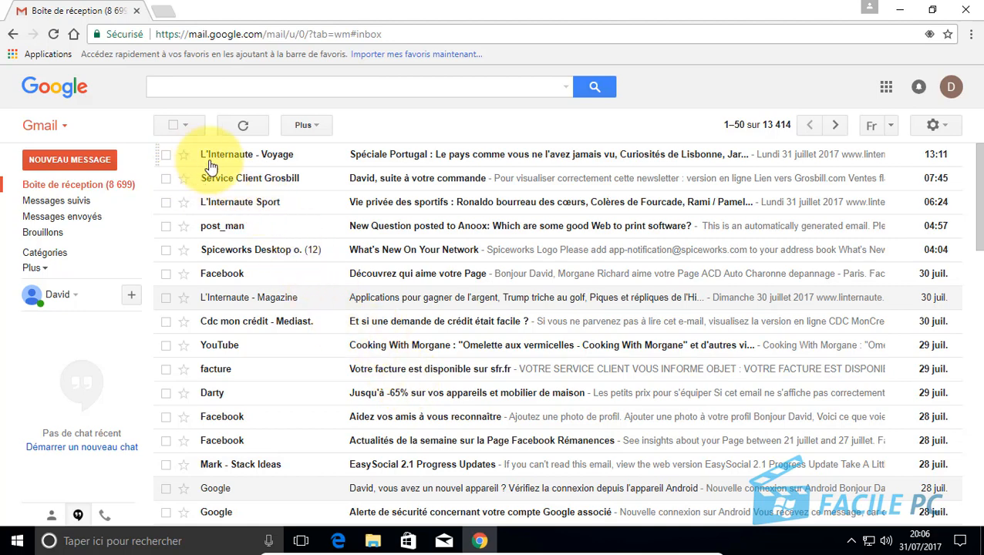
click(166, 155)
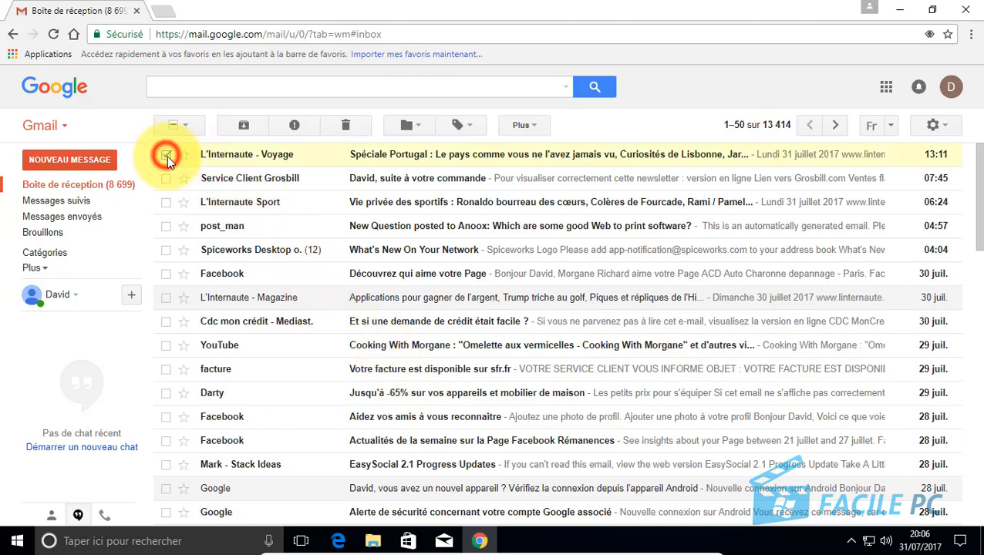
click(164, 204)
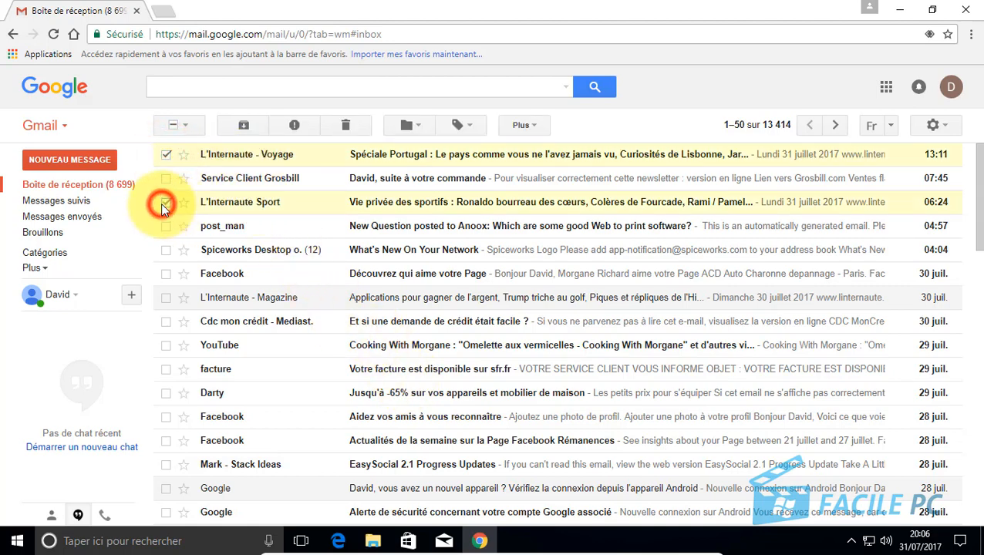
click(166, 298)
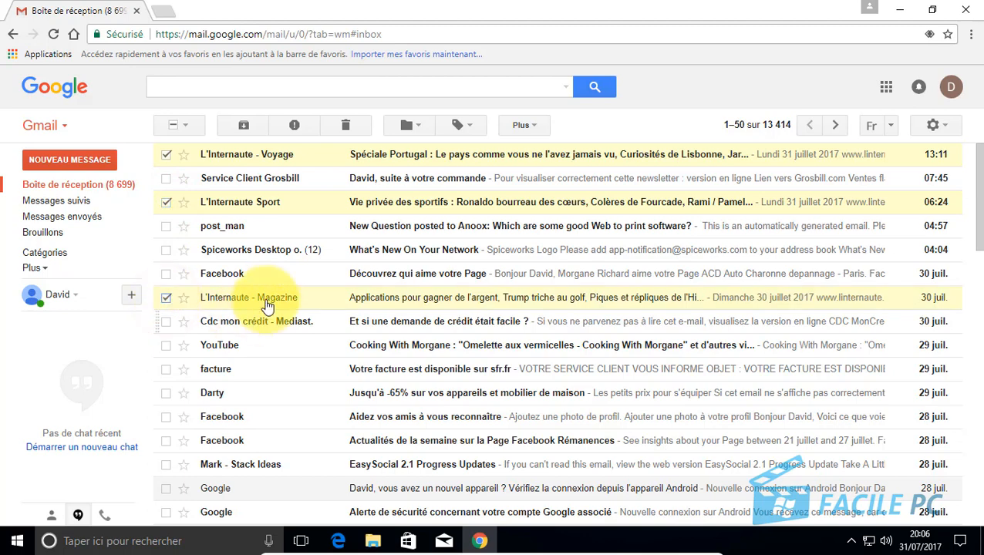
mouse_move(269, 308)
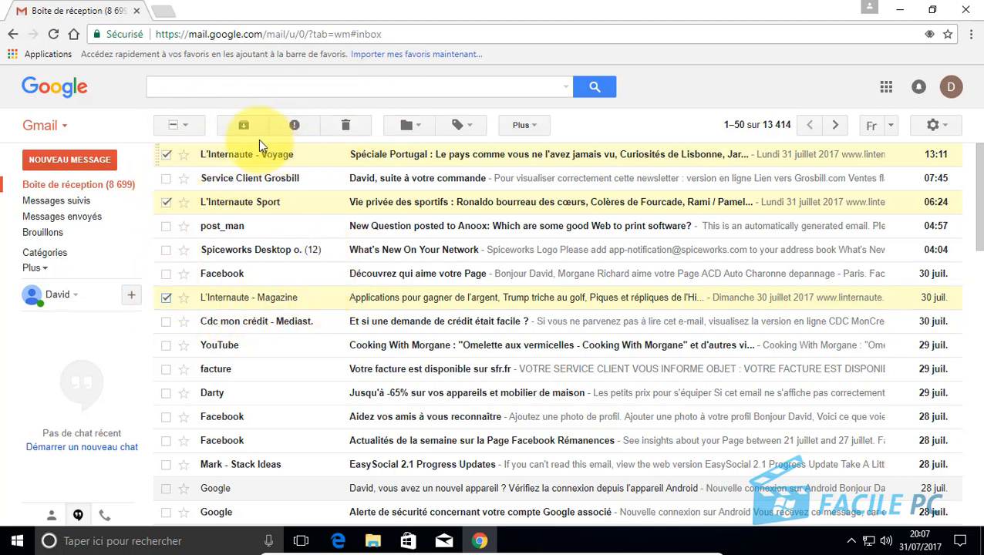
Step: Start a new label named L'internaute as the destination for moving the selected messages
click(416, 127)
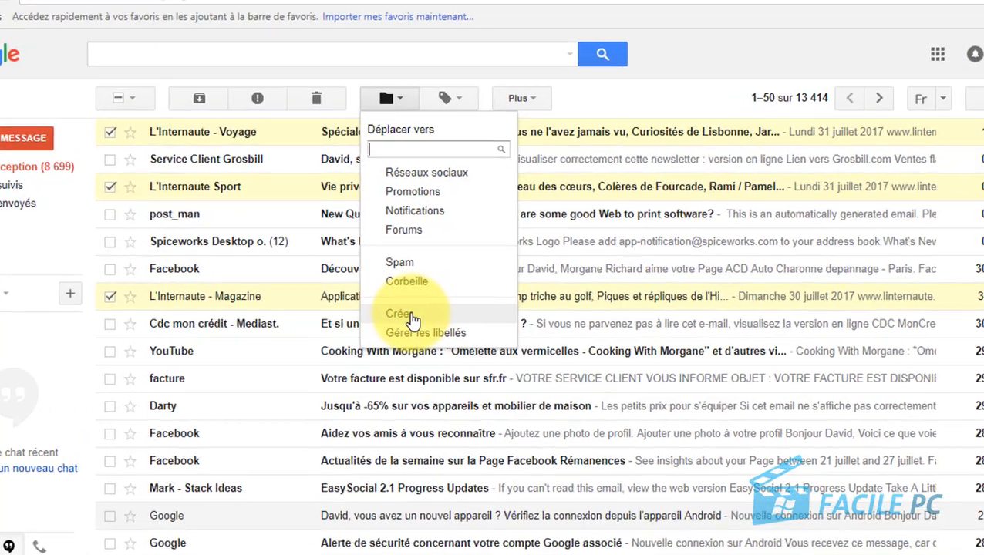
click(421, 314)
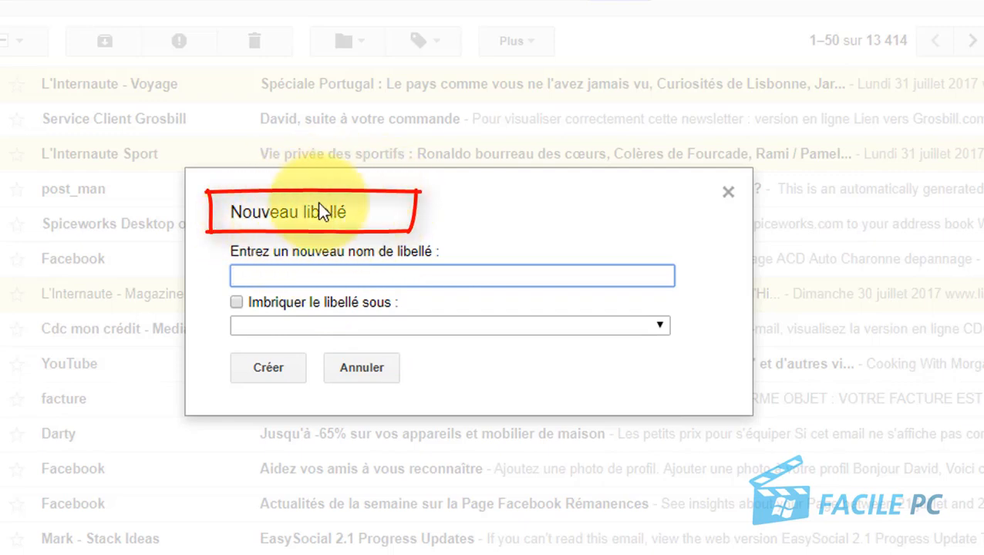
click(329, 271)
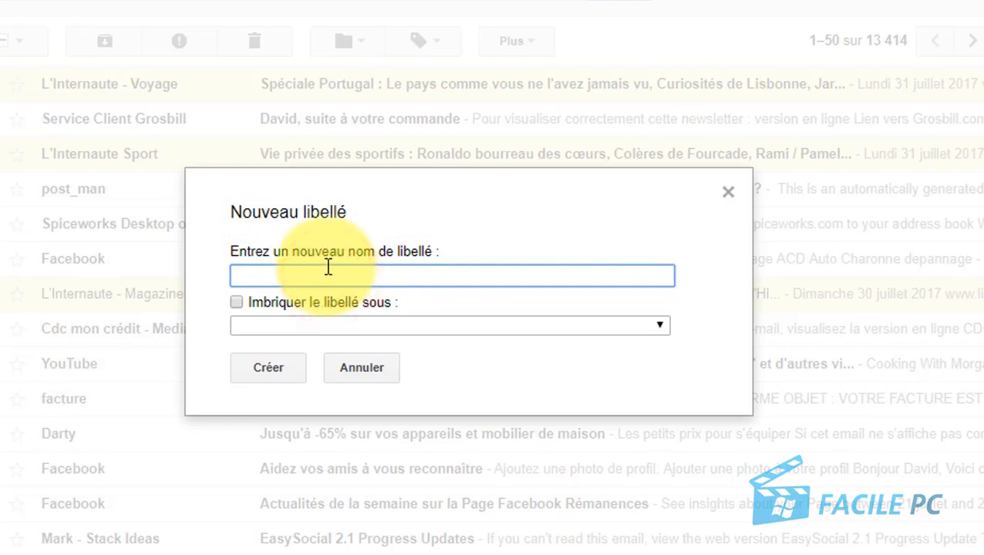
text(L)
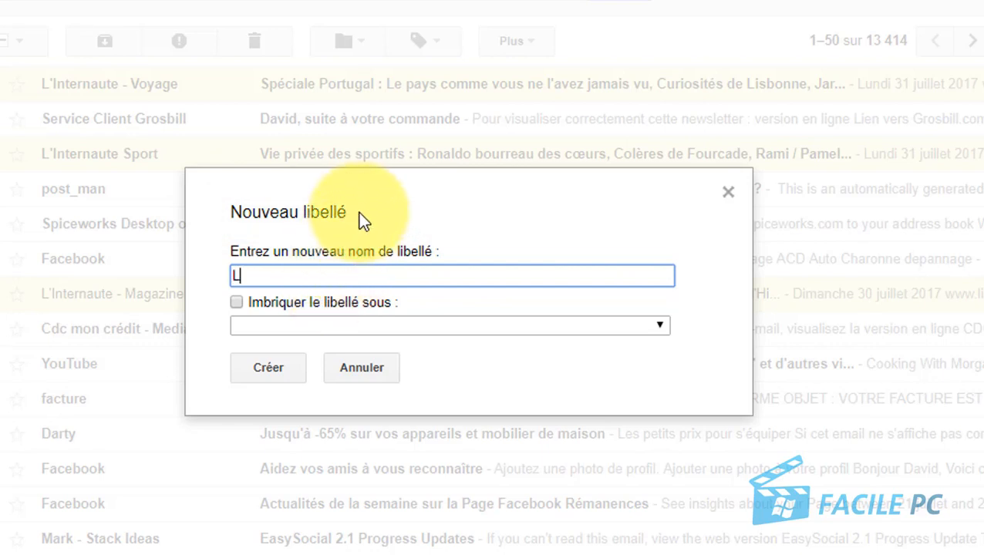
text('internaute)
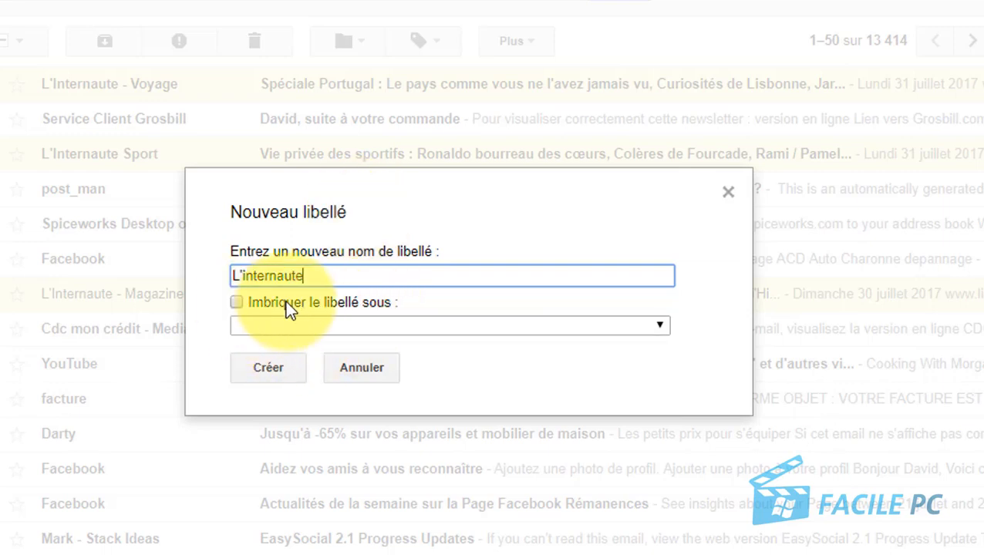
click(304, 327)
click(303, 327)
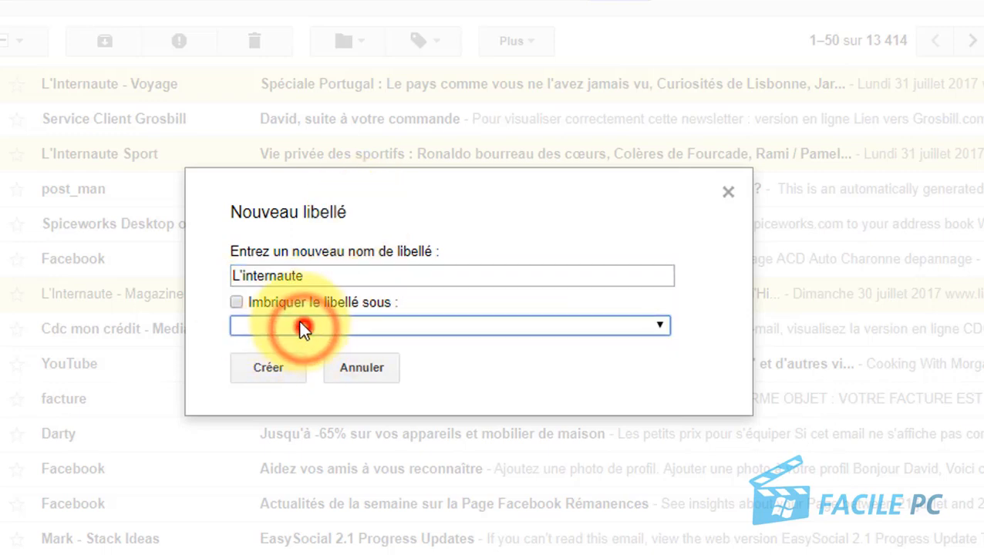
click(239, 302)
click(313, 325)
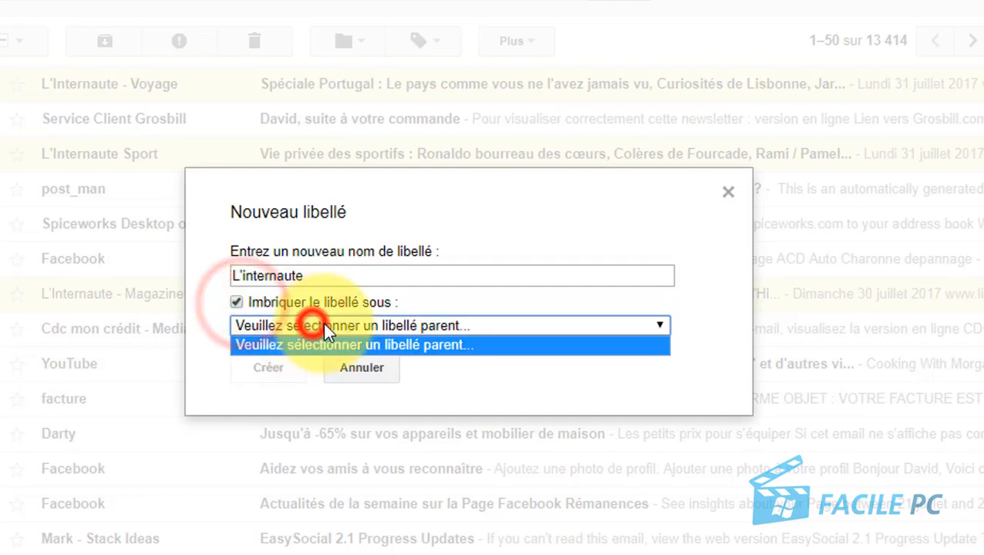
click(451, 329)
click(236, 304)
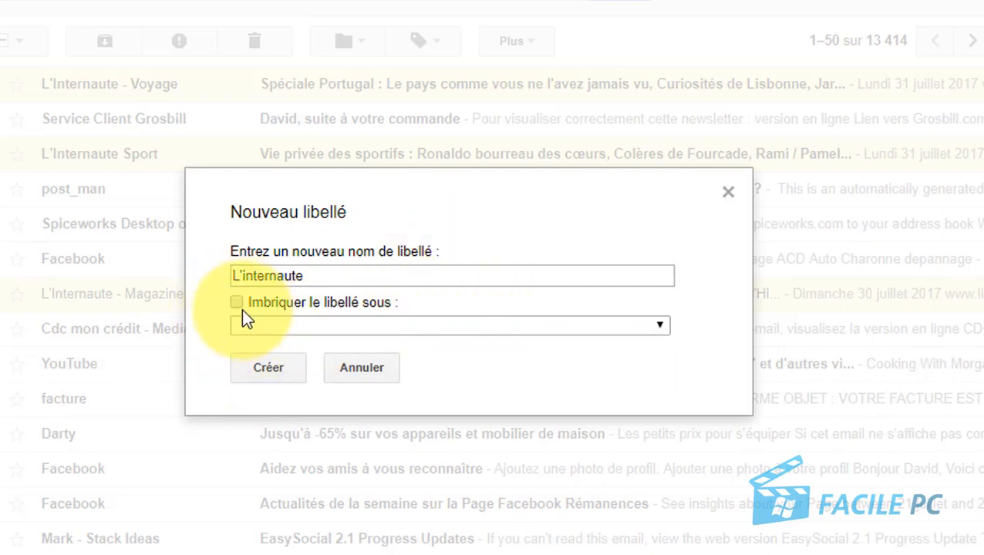
Step: Create the L'internaute label to file the selected messages under it, and open that label's message list
click(263, 370)
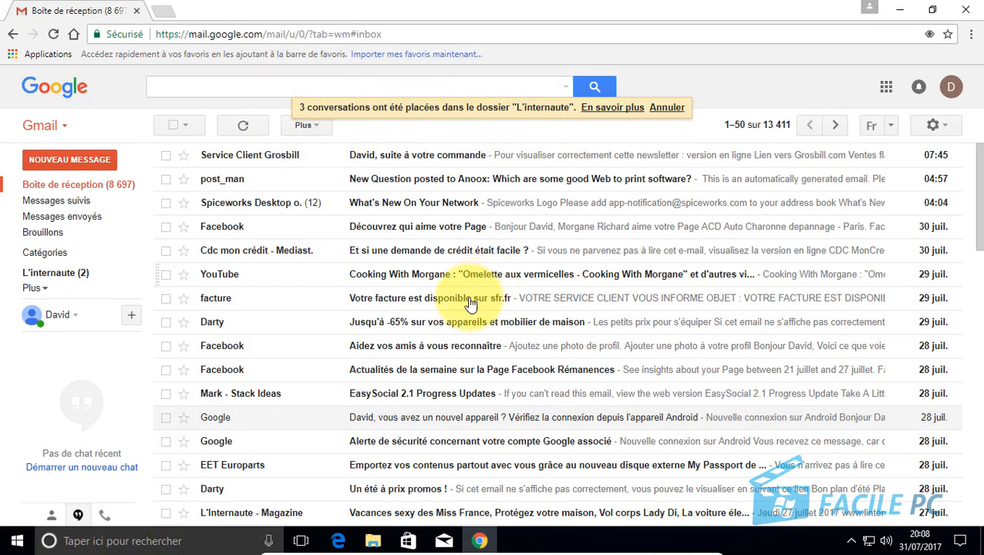
click(61, 279)
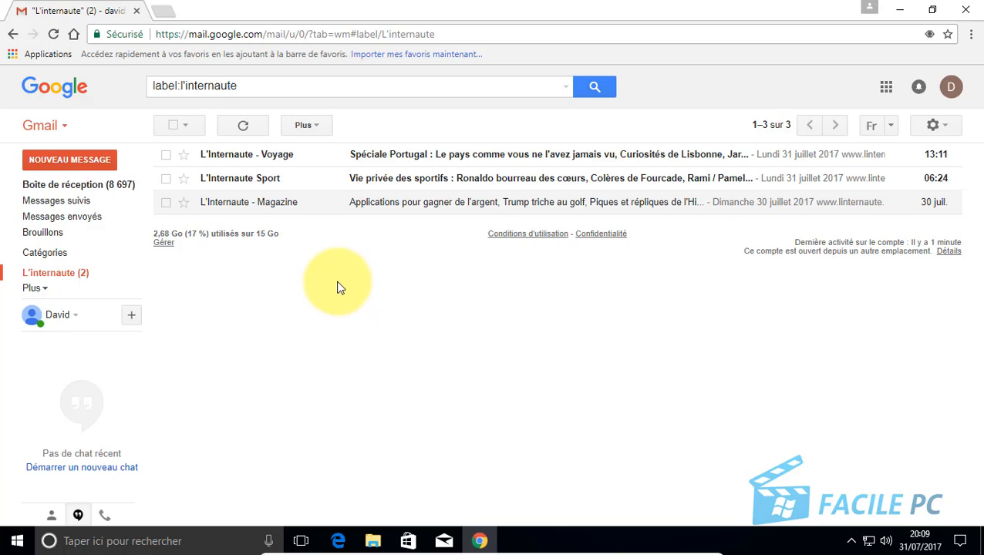
Step: Move all three L'Internaute messages from the label's list back to Boîte de réception, and clear the selection
click(167, 156)
click(166, 179)
click(166, 202)
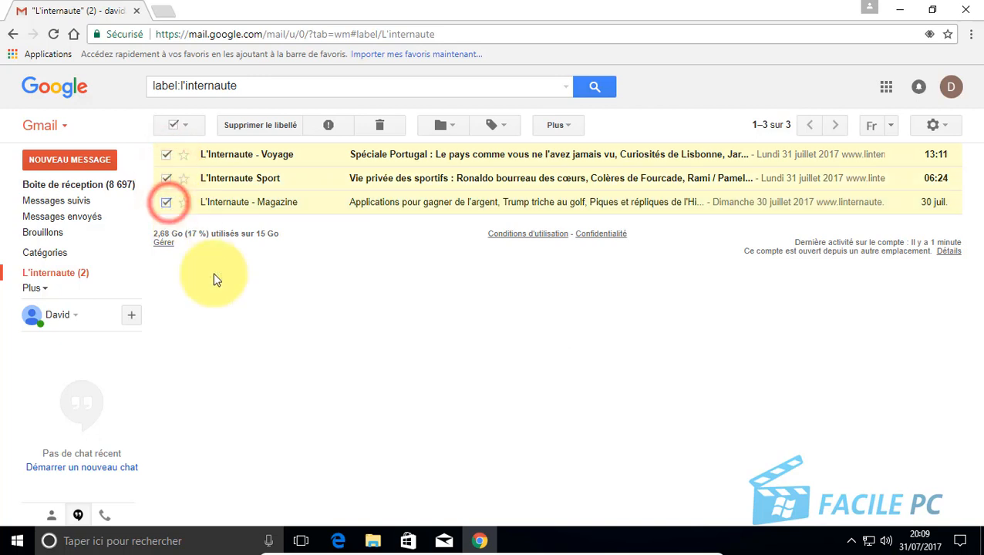
click(450, 127)
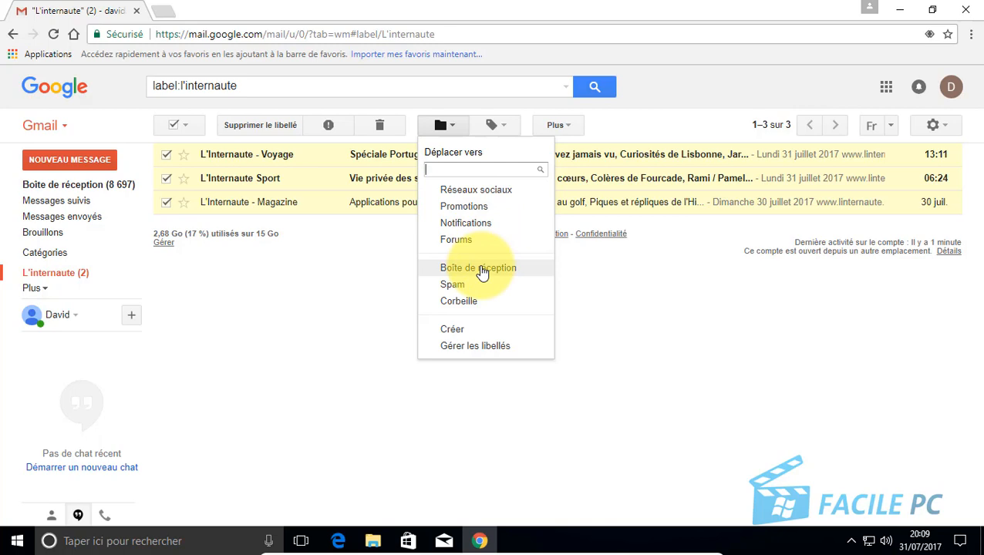
click(482, 270)
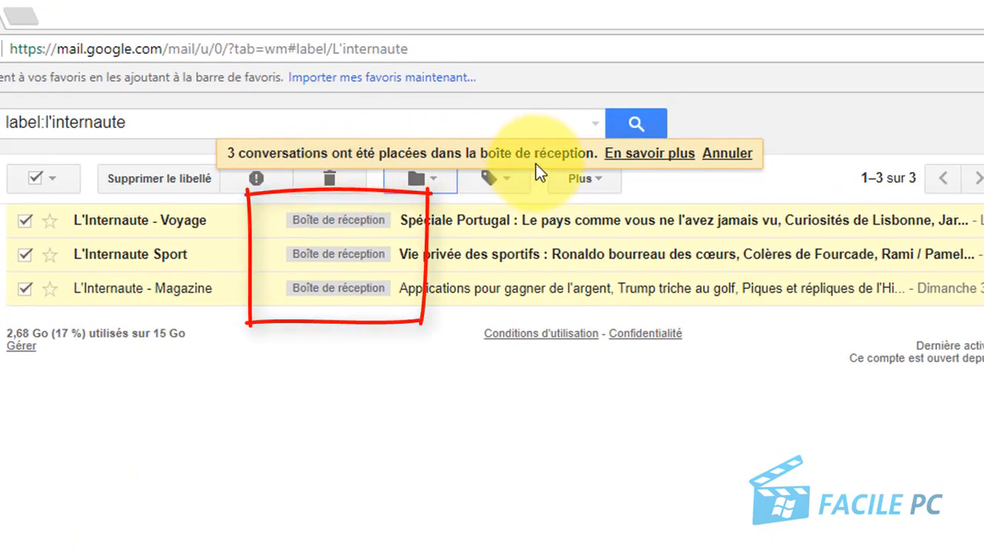
click(315, 365)
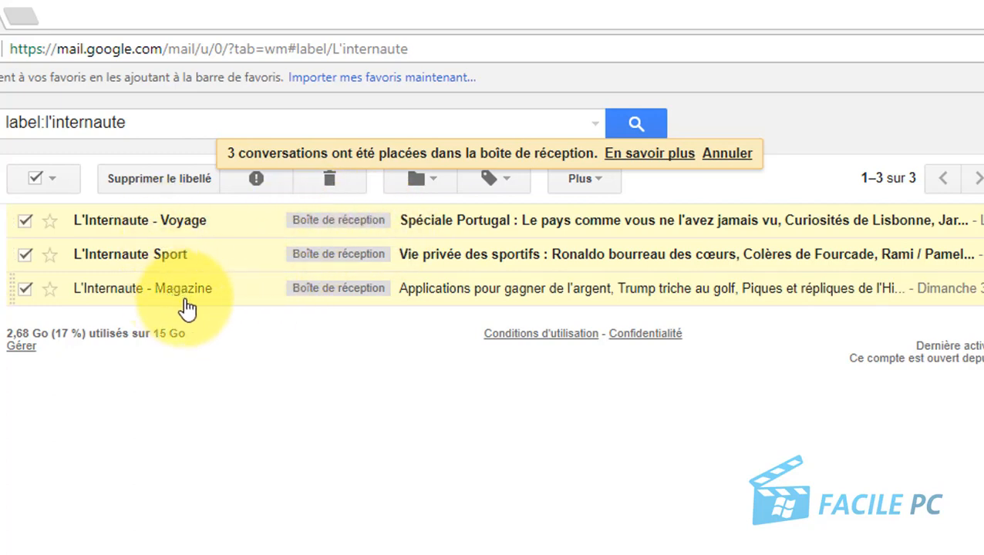
click(302, 371)
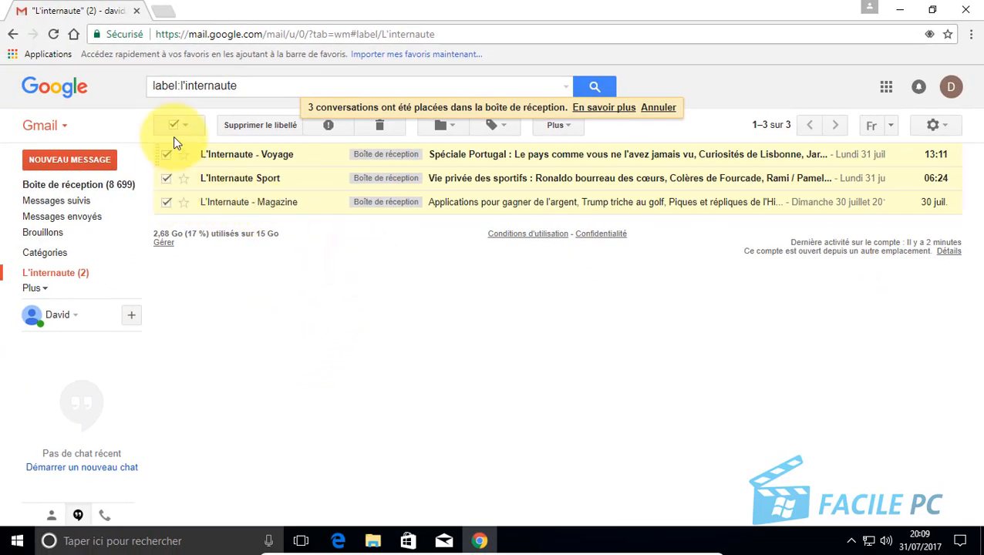
click(174, 129)
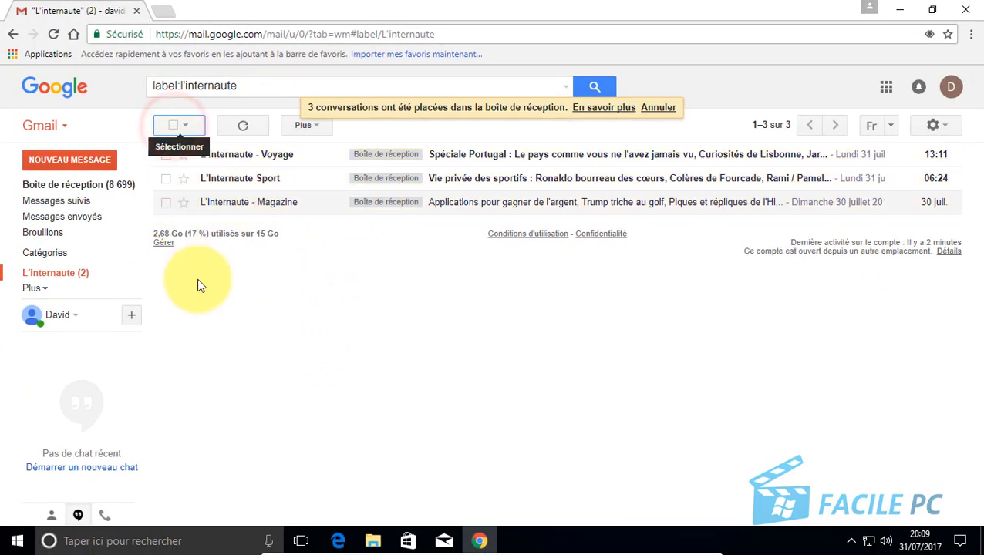
Step: Return to the inbox and look through it for labelled and unlabelled messages from L'Internaute
click(79, 190)
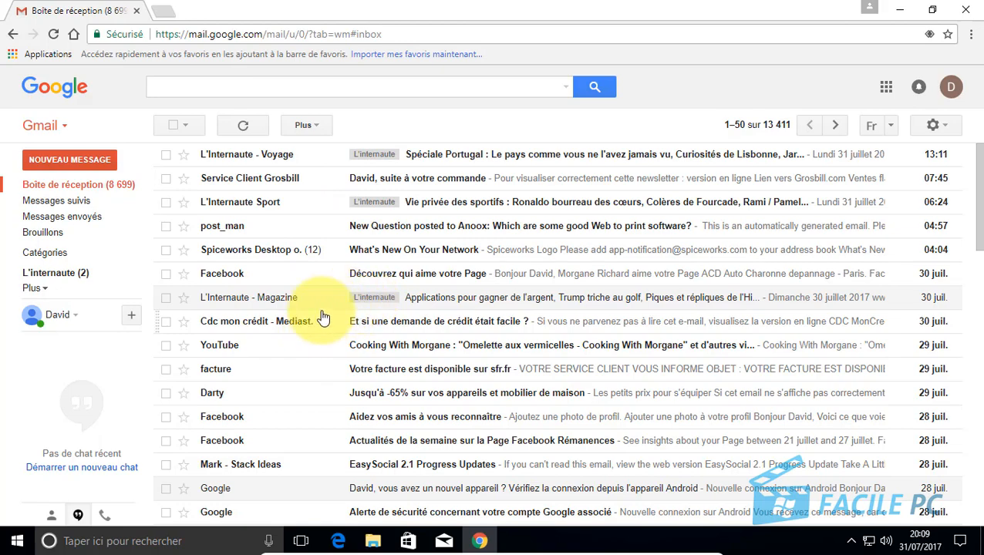
scroll(323, 324, down, 2)
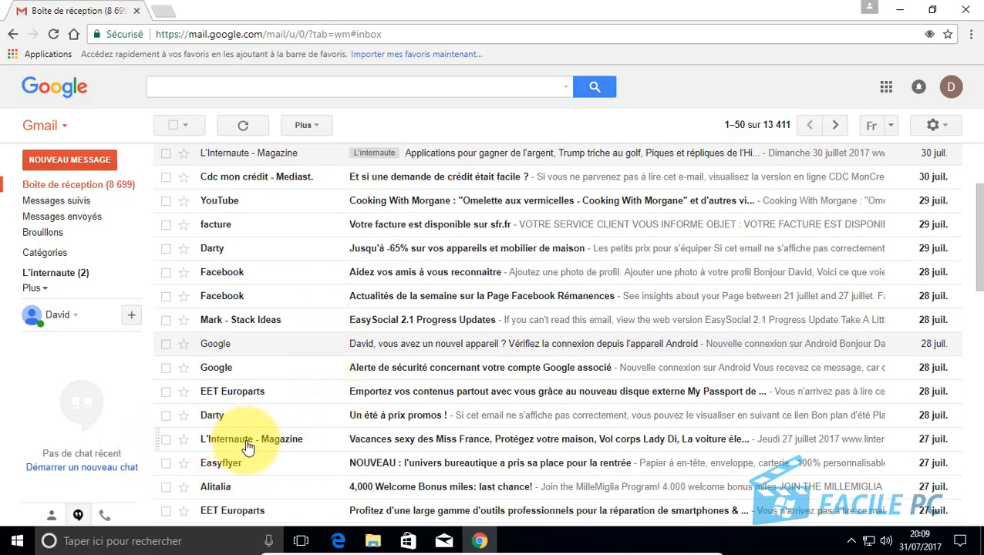
mouse_move(276, 445)
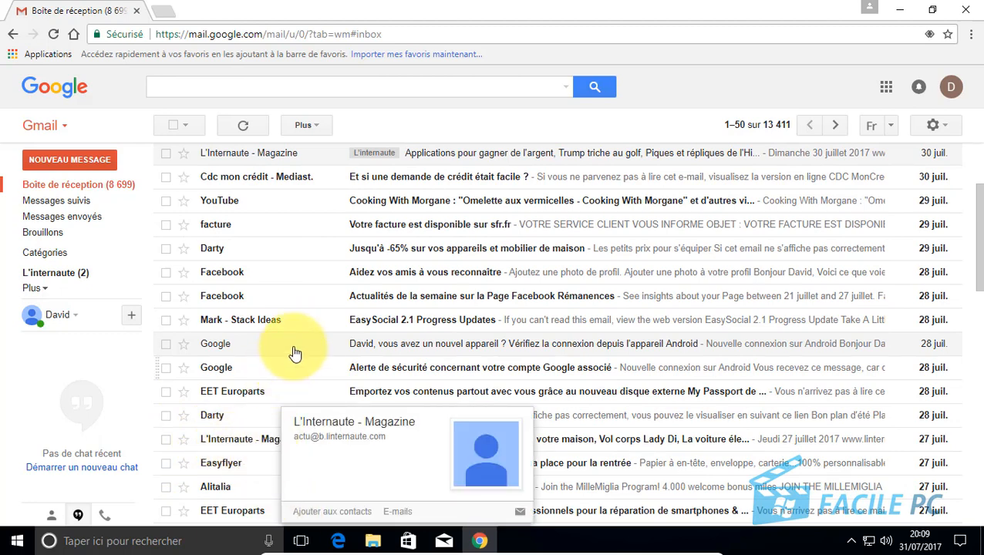
Step: Apply the L'internaute label to the unlabelled L'Internaute - Magazine message dated 27 juil. in the inbox
click(166, 439)
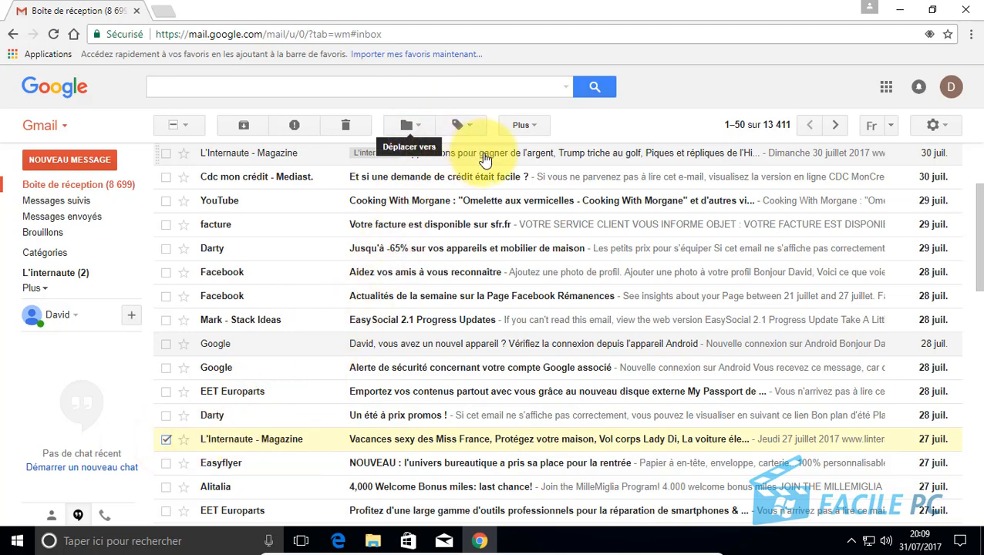
click(470, 124)
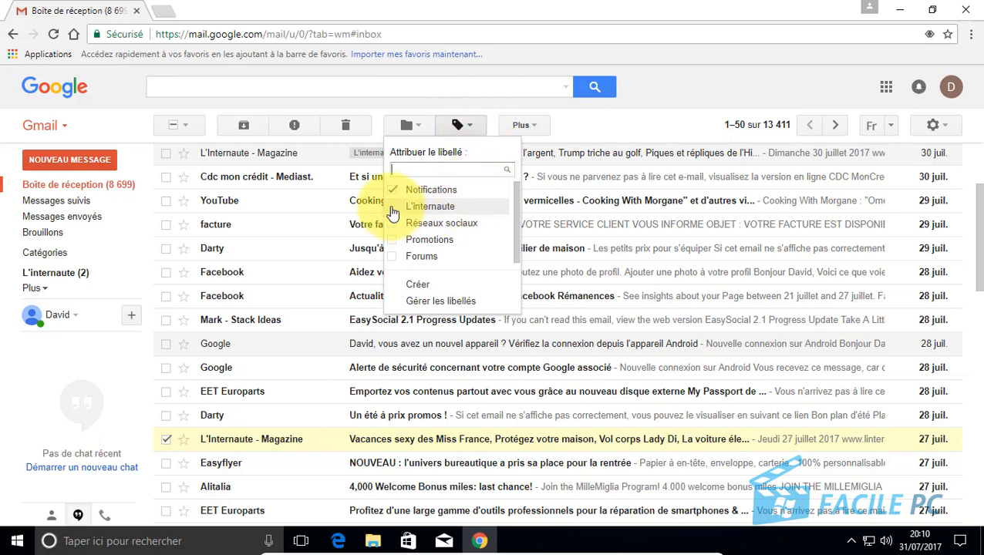
click(394, 207)
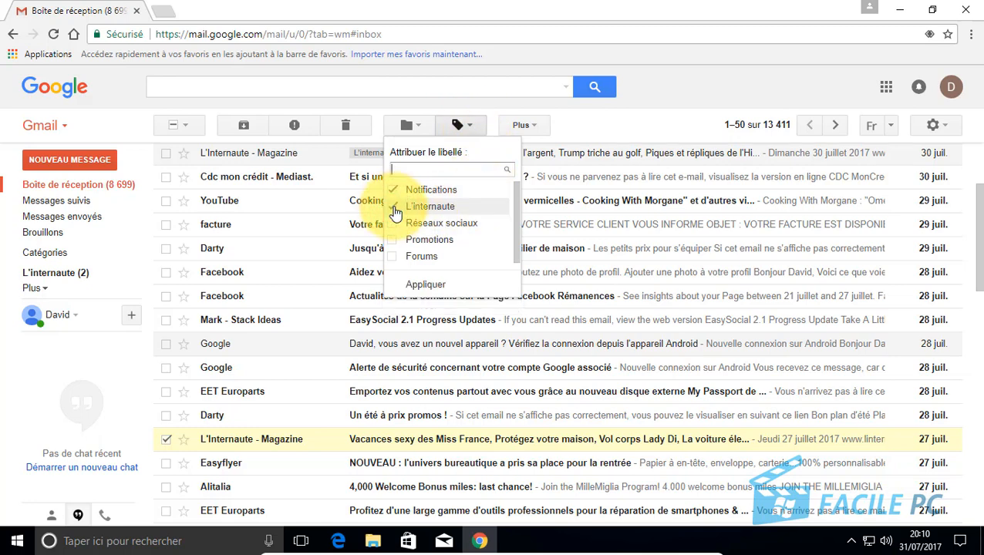
click(465, 126)
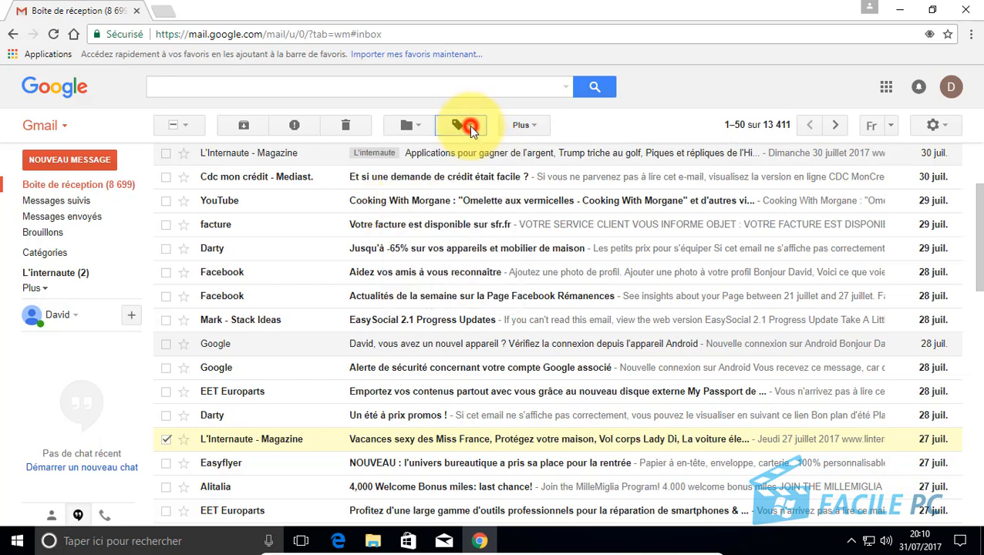
click(471, 128)
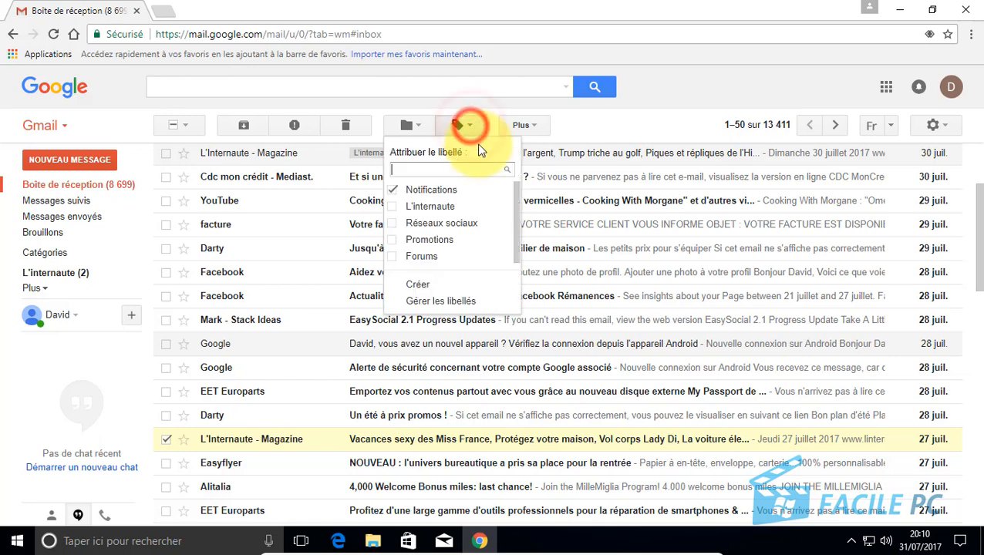
click(395, 210)
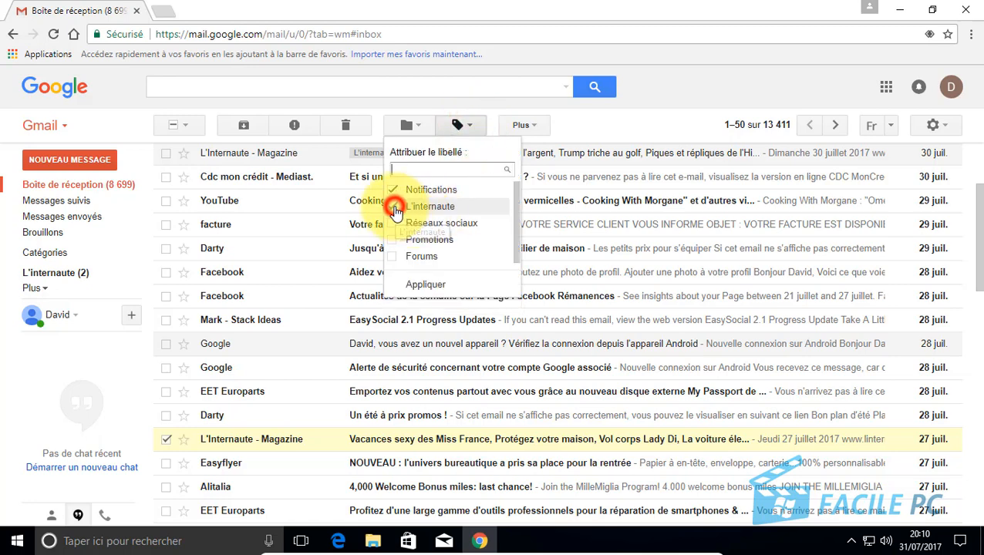
click(427, 285)
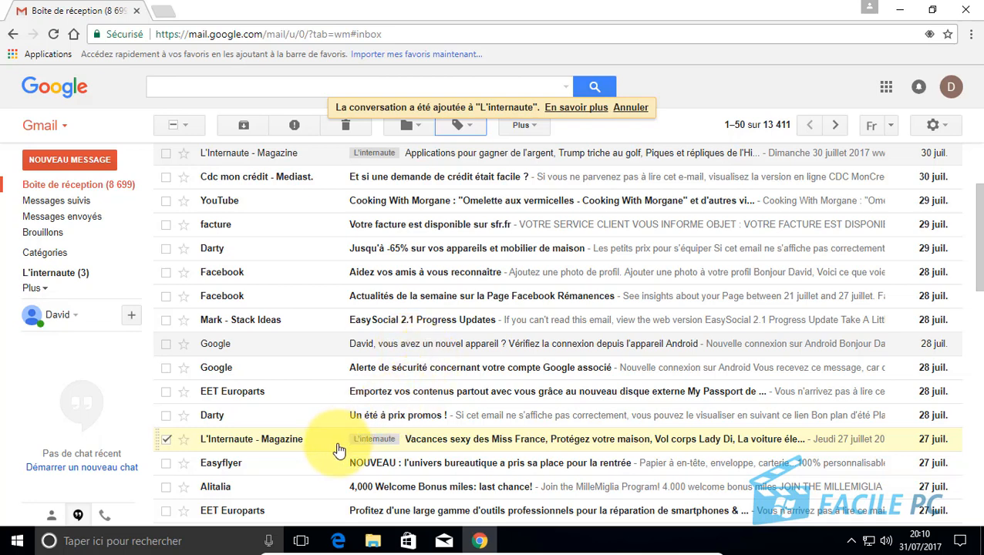
Step: Check the L'internaute label's message list for the newly labelled message and return to the inbox
click(44, 277)
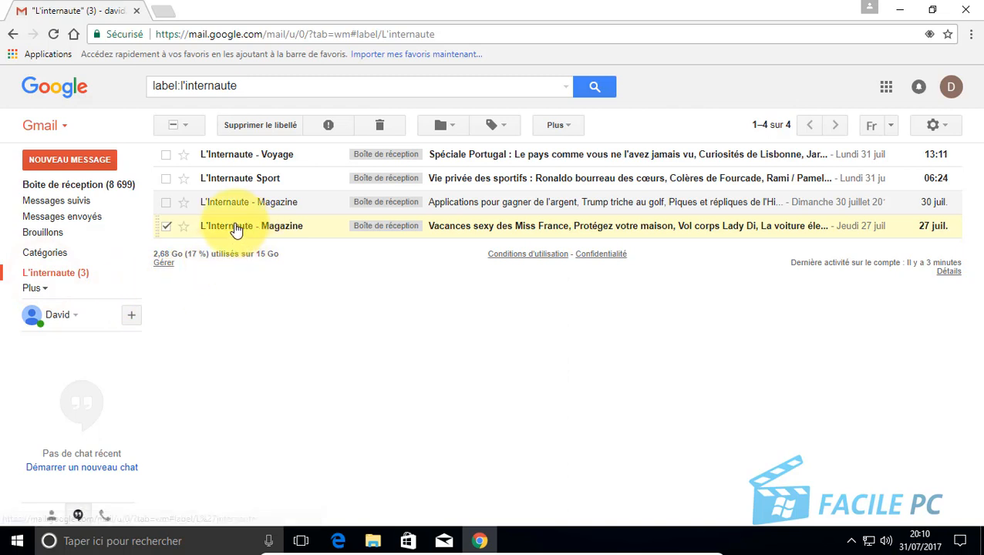
click(203, 289)
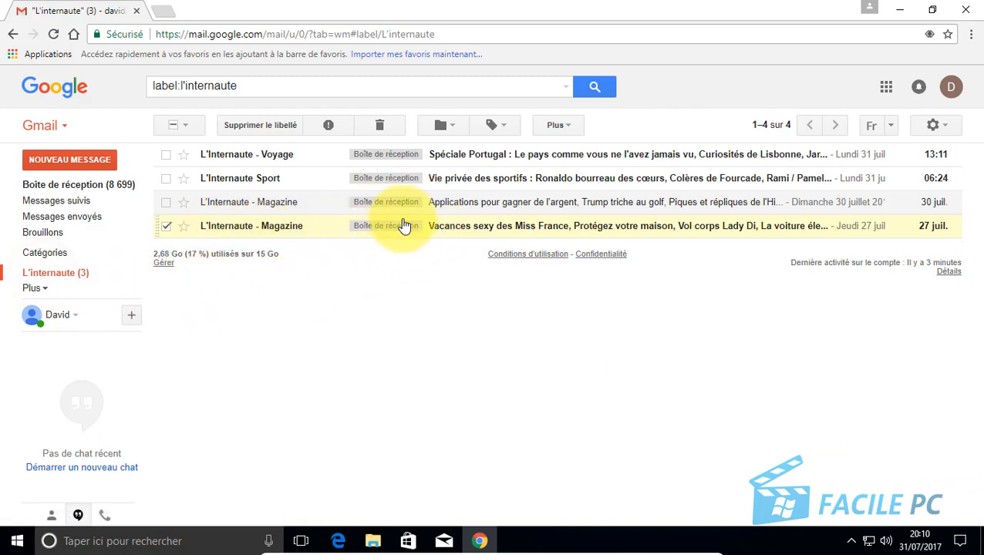
click(77, 185)
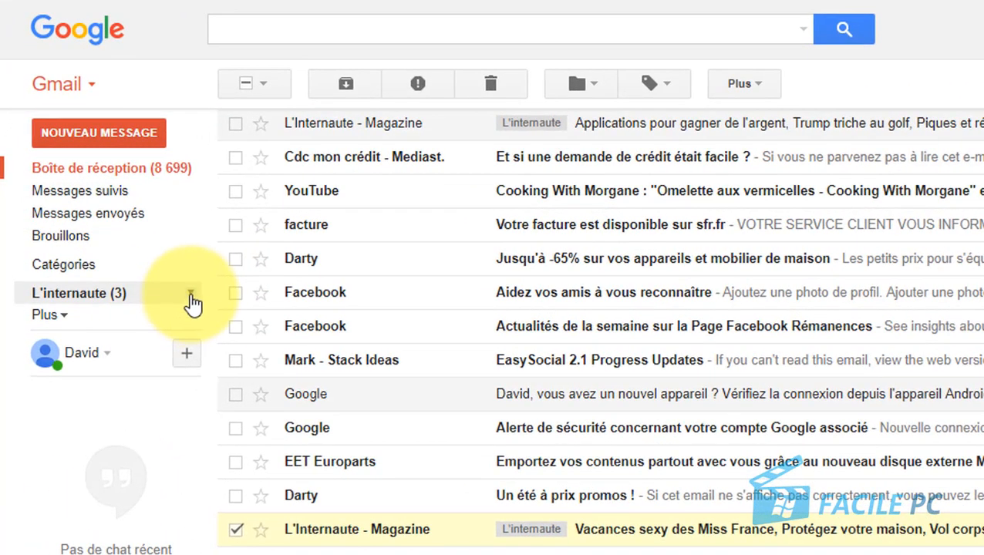
Step: Set the L'internaute label's colour to orange and check the coloured tags in the inbox
click(190, 295)
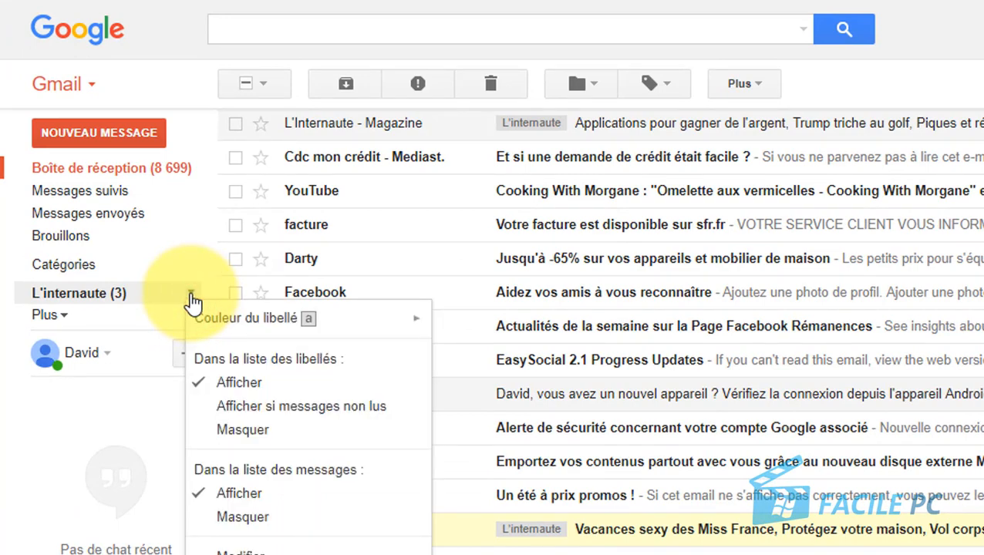
mouse_move(242, 321)
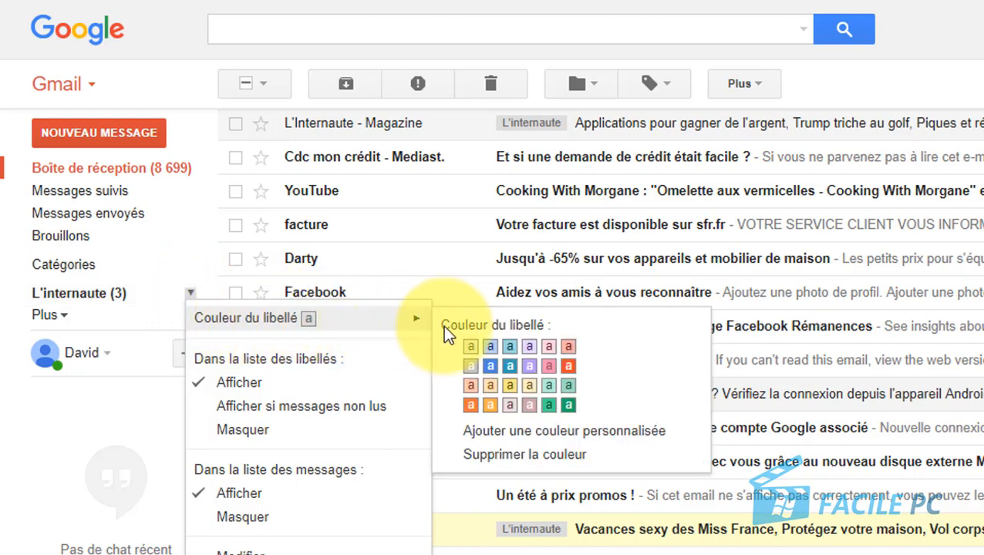
click(472, 410)
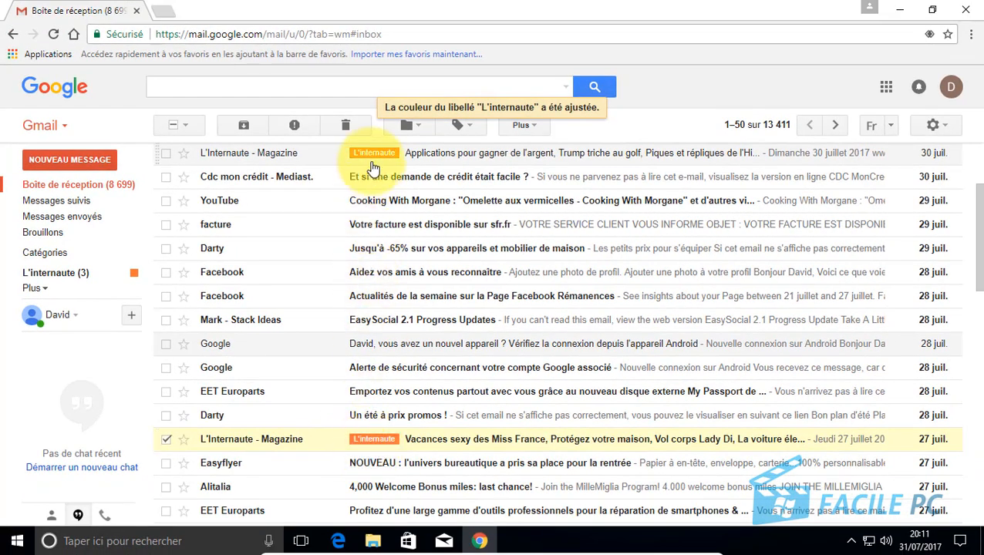
scroll(345, 308, up, 2)
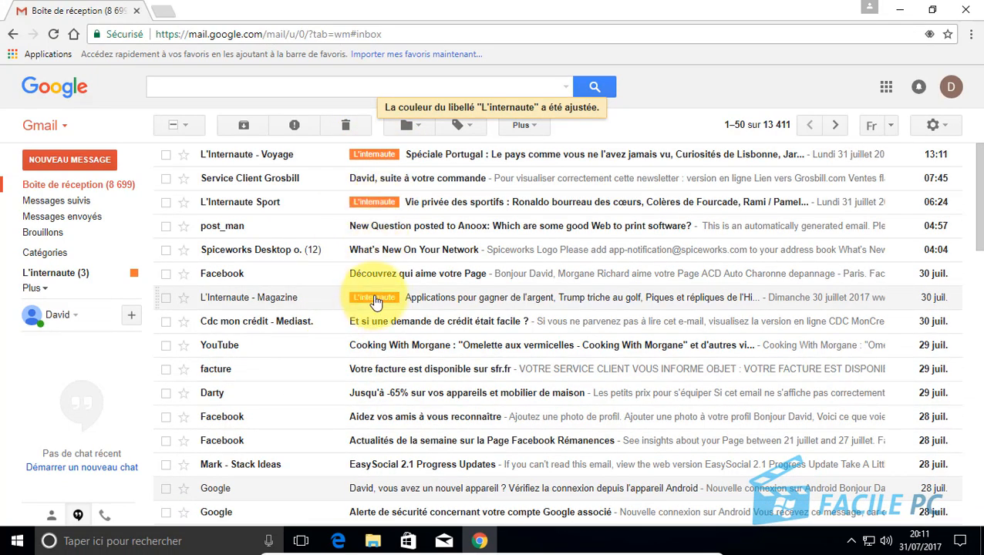
Step: Apply the L'internaute label to the L'Internaute Cinema message dated 25 juil., with all other messages deselected, and clear the selection
scroll(311, 363, down, 3)
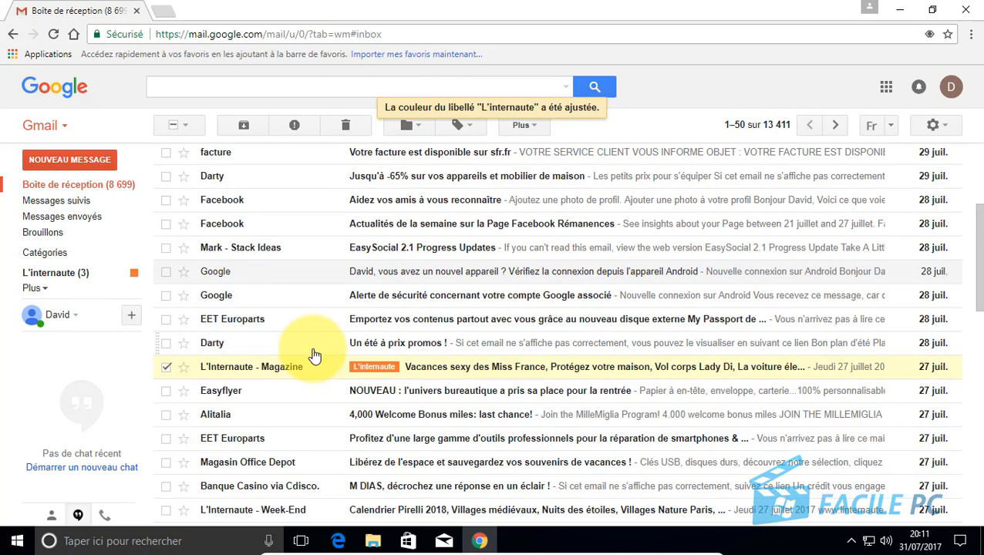
scroll(314, 356, down, 3)
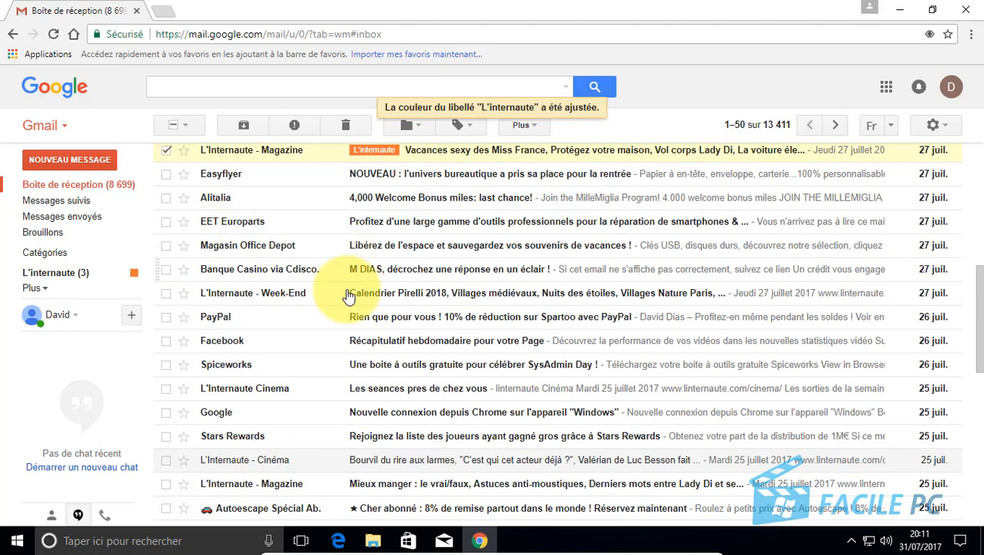
click(167, 389)
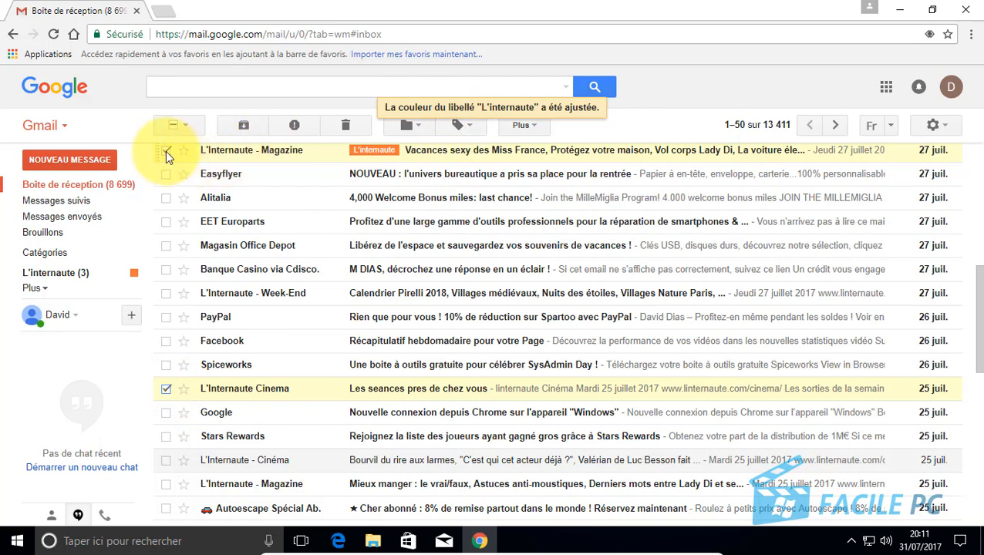
click(173, 125)
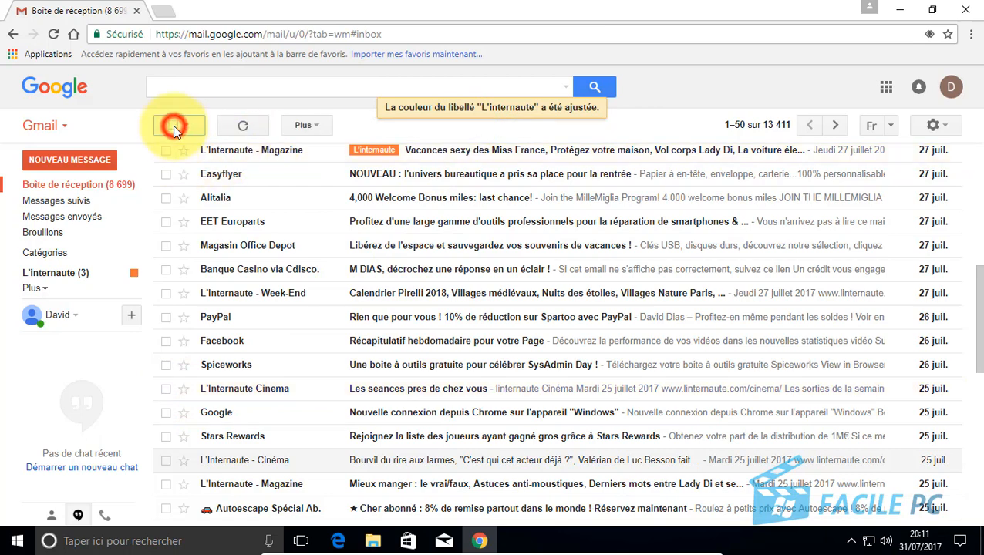
click(167, 389)
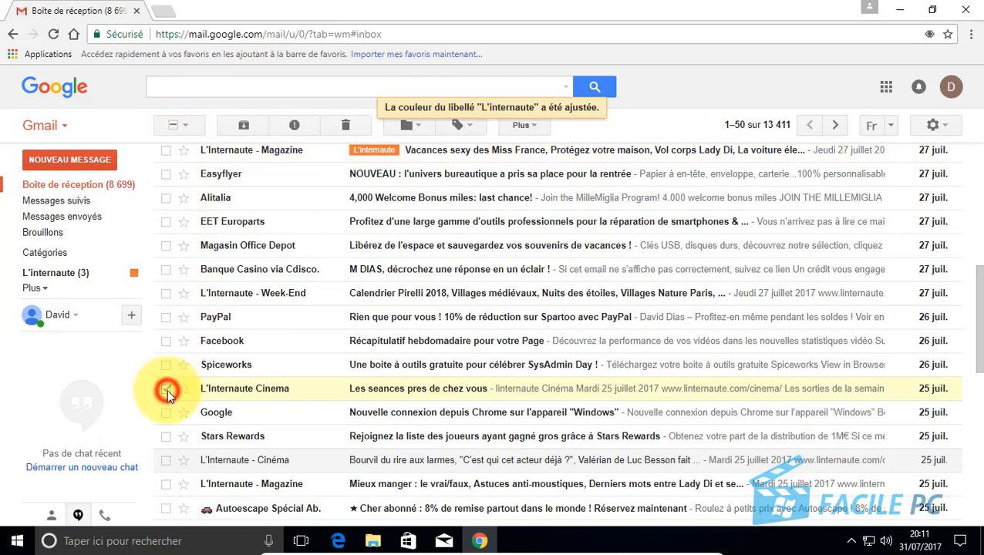
click(472, 130)
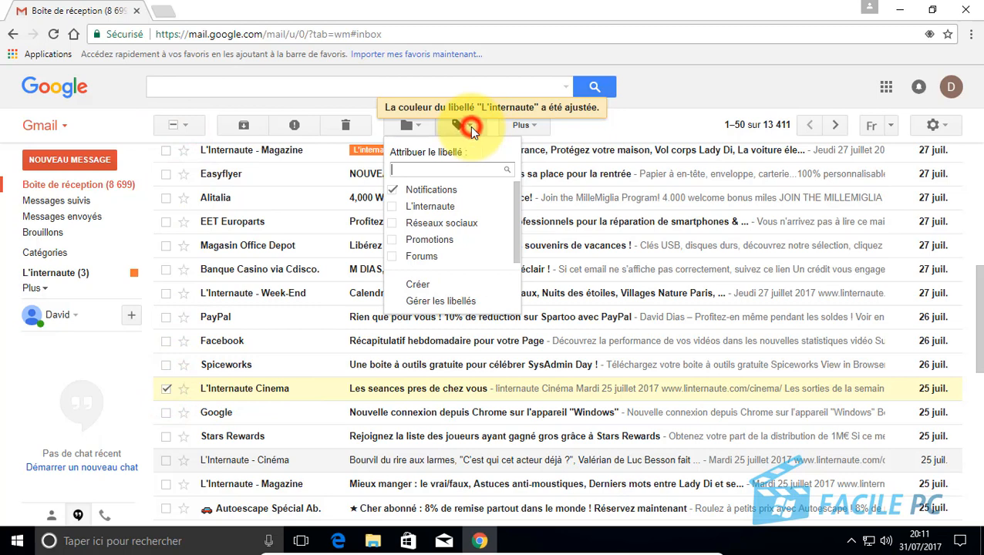
click(393, 209)
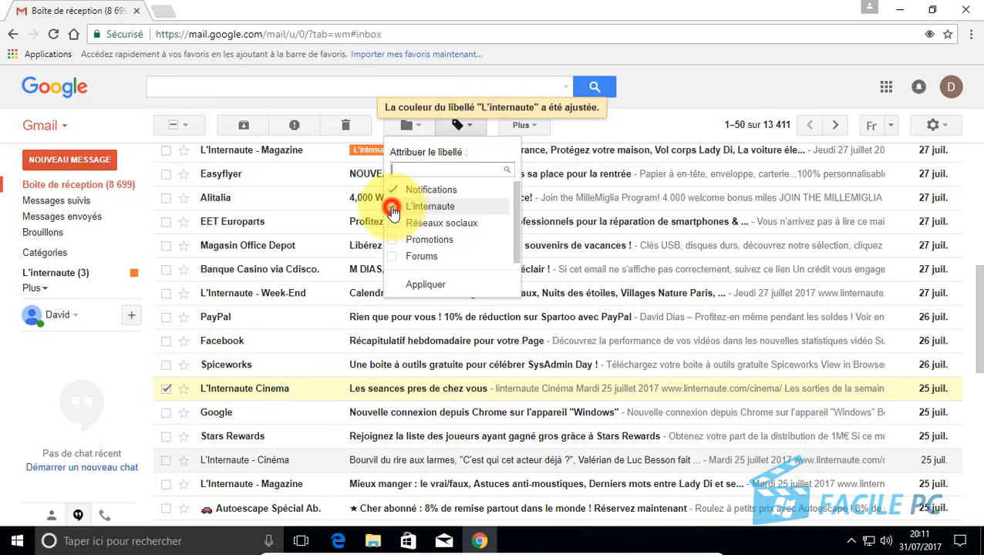
click(428, 285)
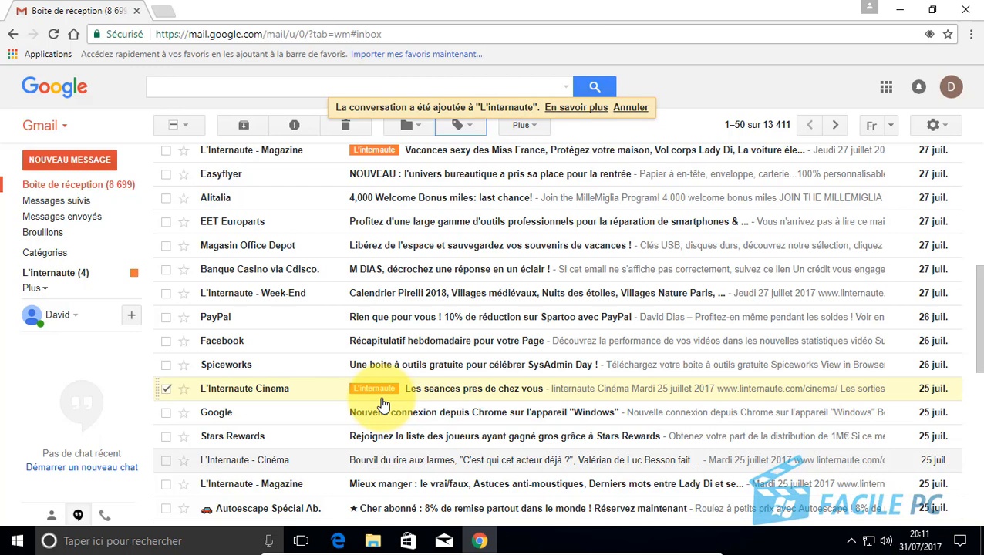
click(170, 391)
click(621, 112)
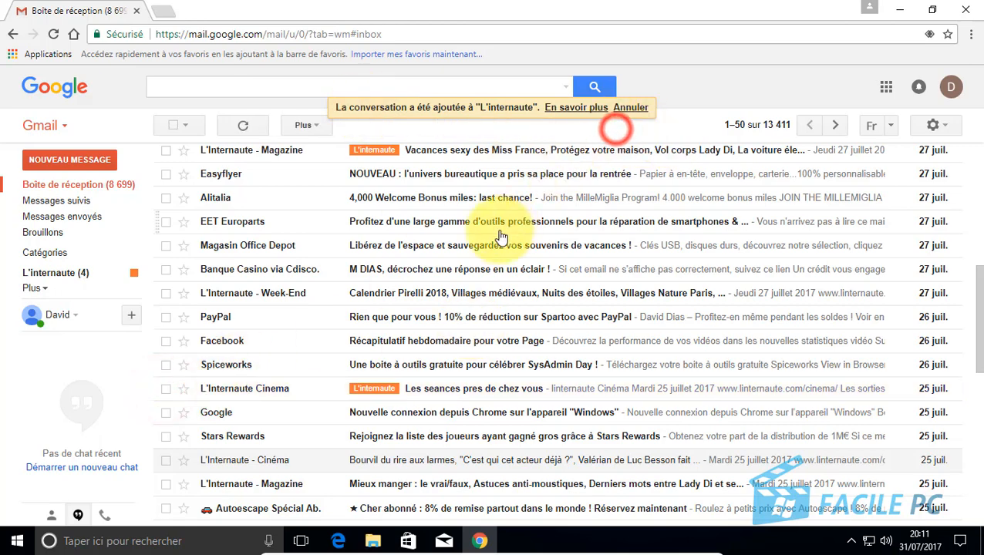
Step: Search the mail for a contact's first name and look through the matching conversations
click(266, 88)
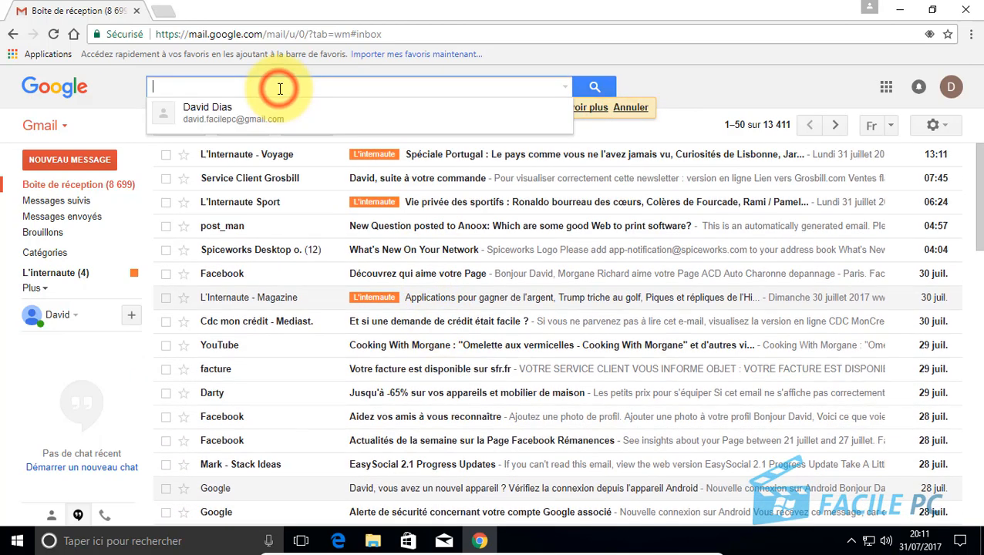
text(fre)
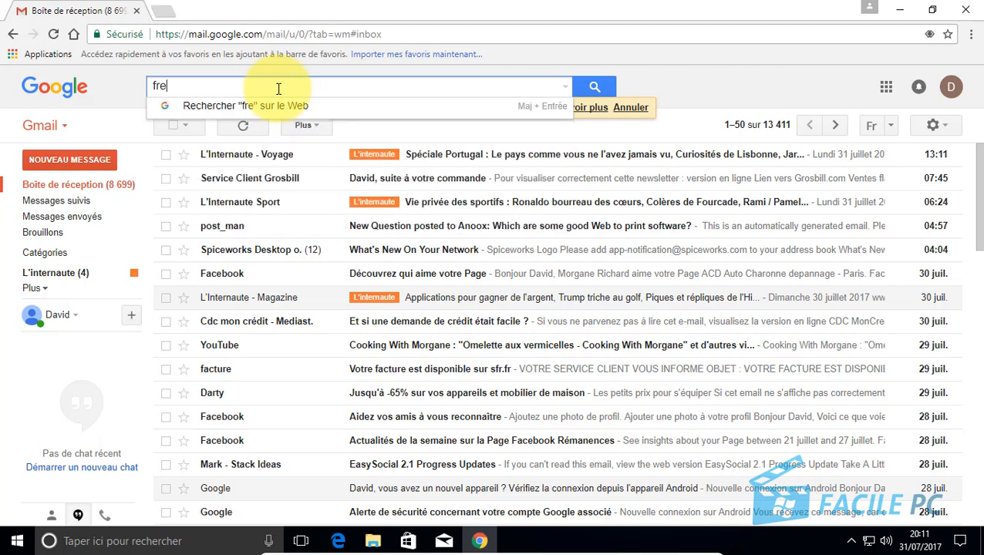
text(d)
key(Return)
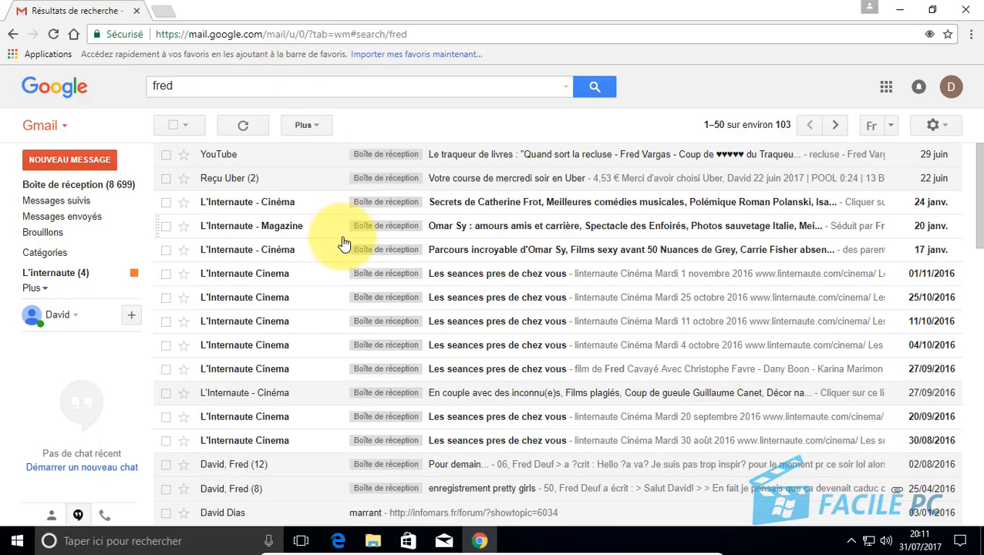
scroll(332, 255, down, 4)
scroll(305, 355, down, 4)
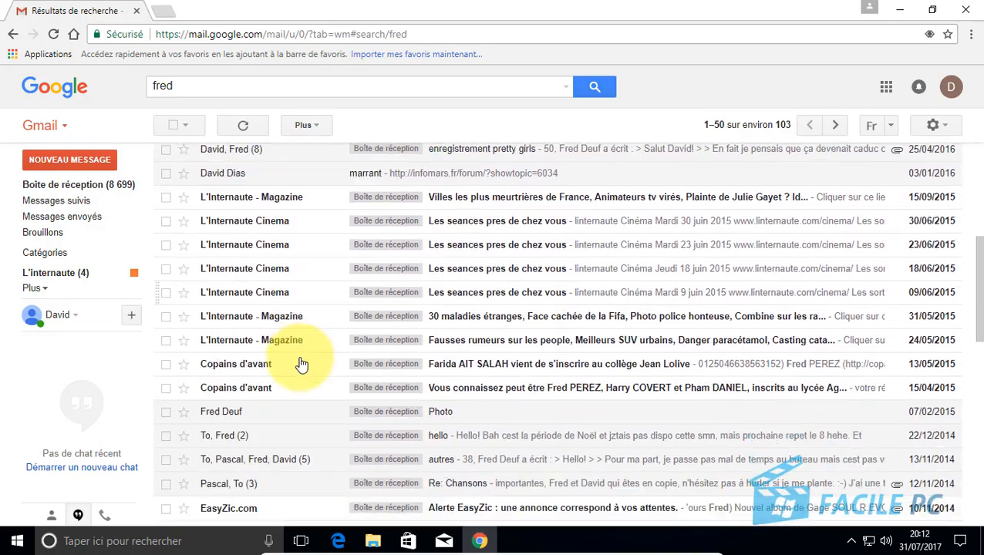
scroll(304, 364, down, 2)
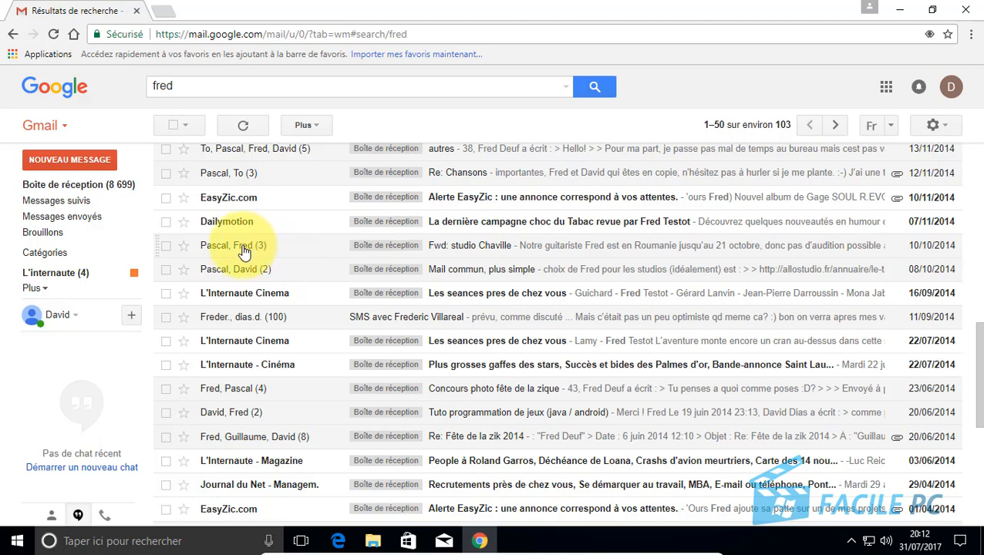
Step: Create a new top-level label named with the searched contact's first name in the label management settings
click(47, 292)
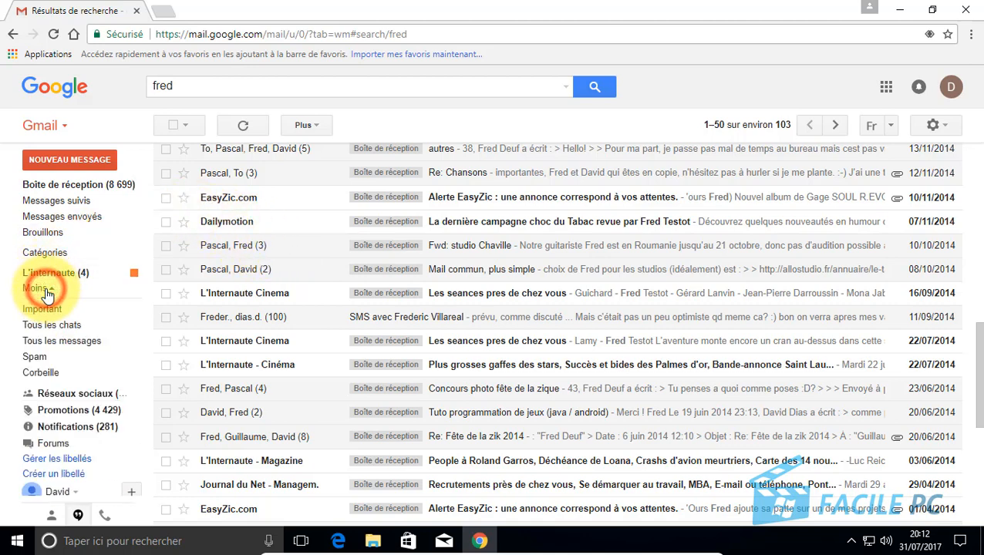
click(59, 461)
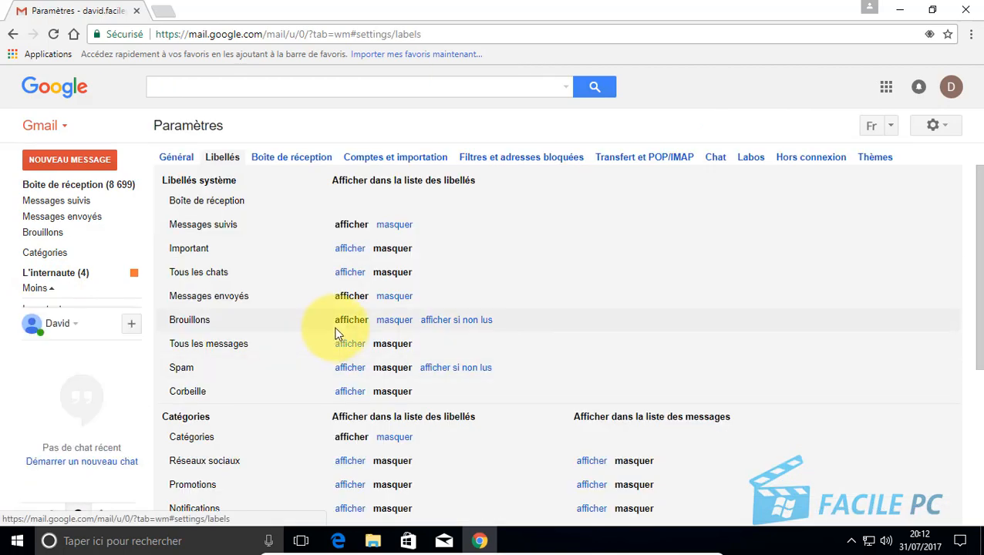
scroll(336, 333, down, 4)
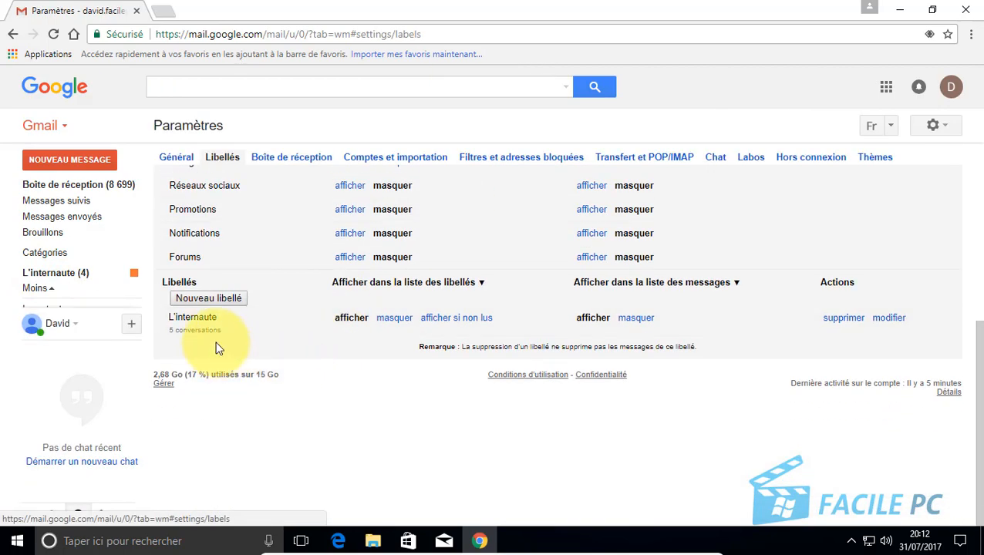
click(210, 297)
click(336, 285)
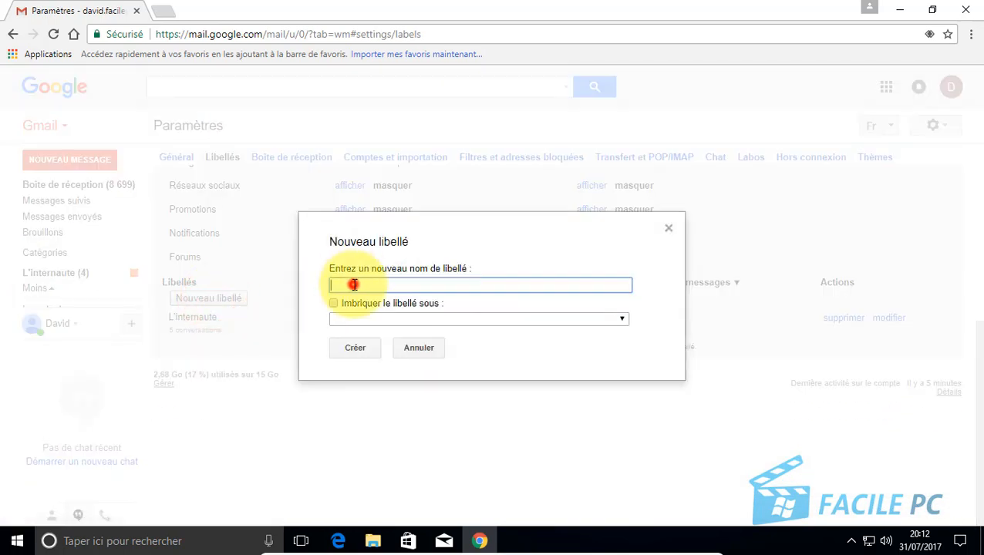
text(F)
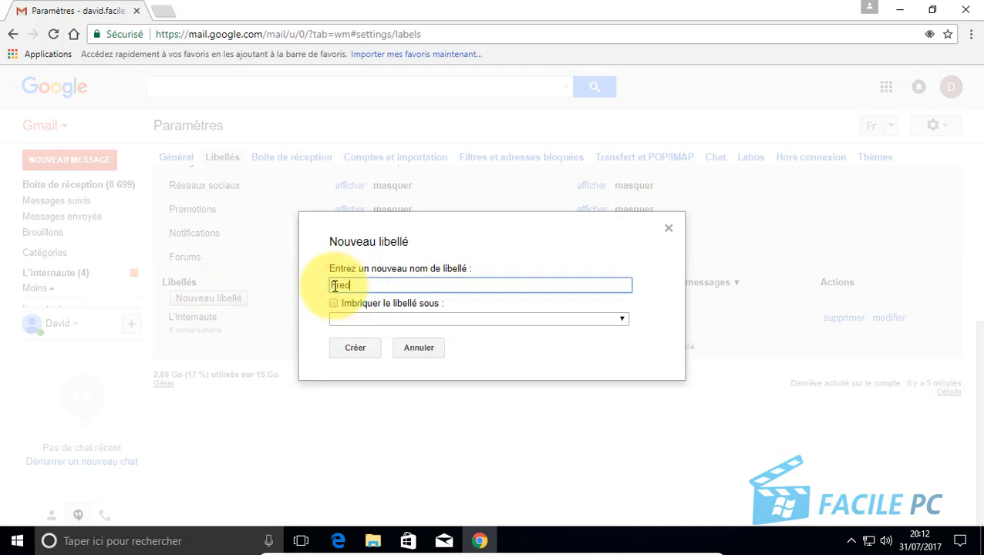
text(red)
click(356, 348)
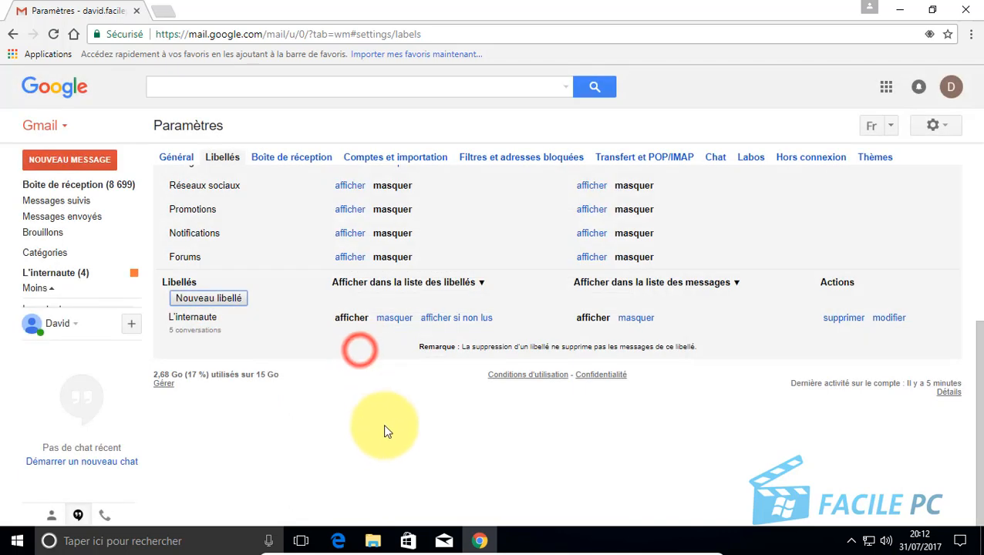
Step: Create a second top-level label named with another contact's first name, and return to the inbox
click(222, 300)
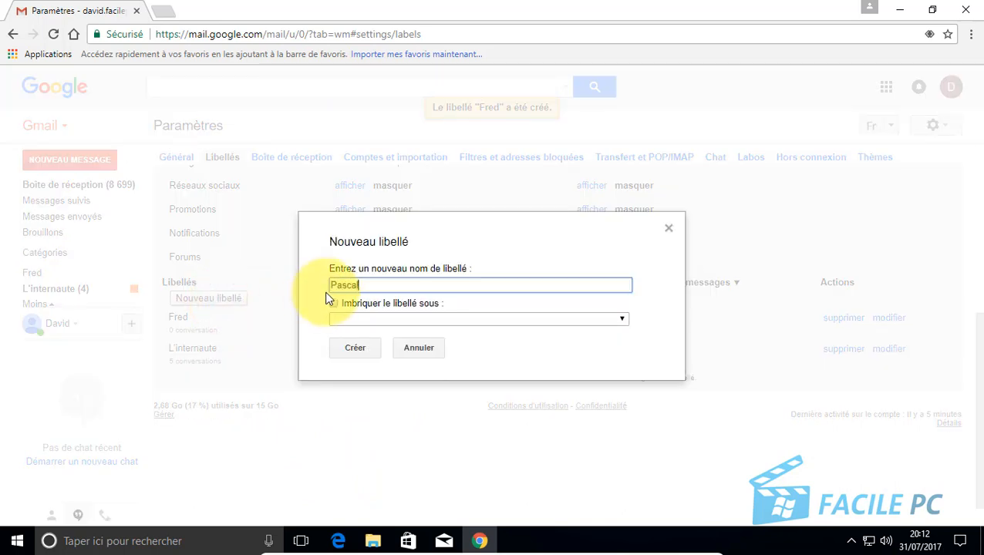
click(364, 347)
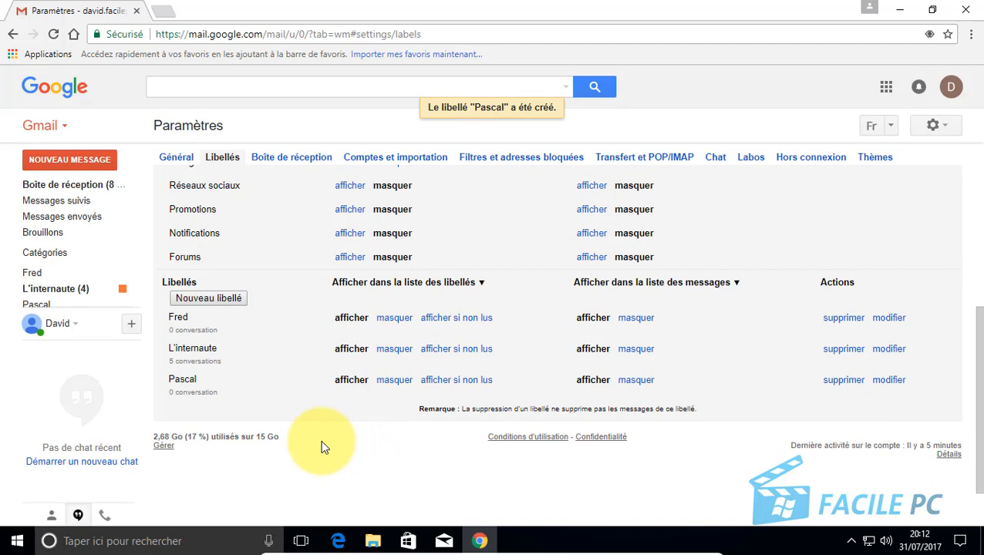
click(88, 189)
Step: Search the mail for the first contact's first name again and look through the 2014 conversations
click(192, 87)
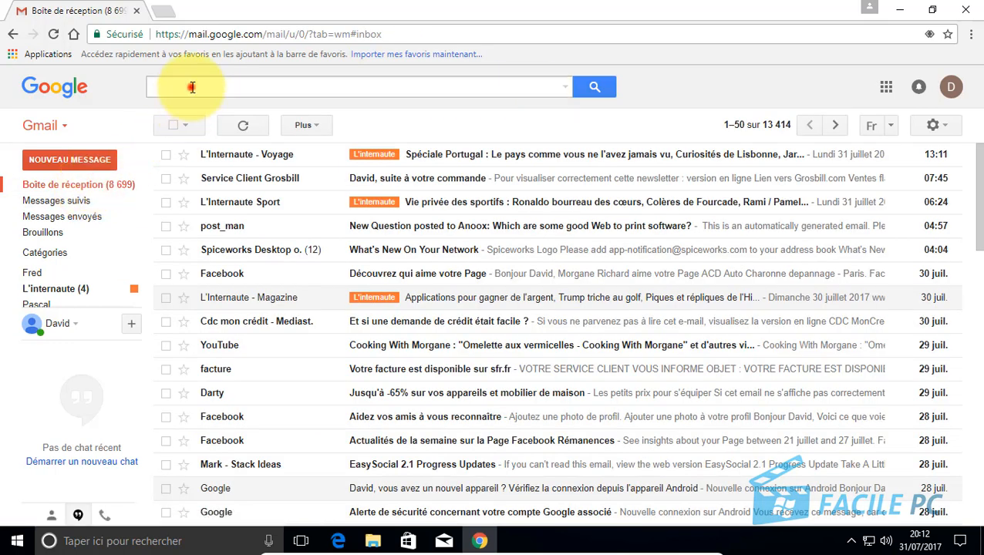
click(192, 110)
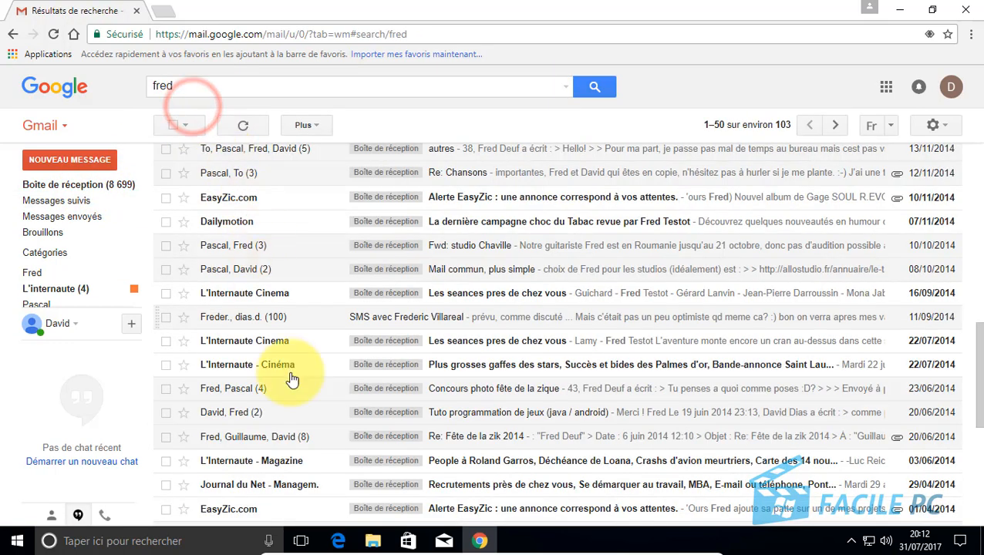
scroll(312, 388, down, 3)
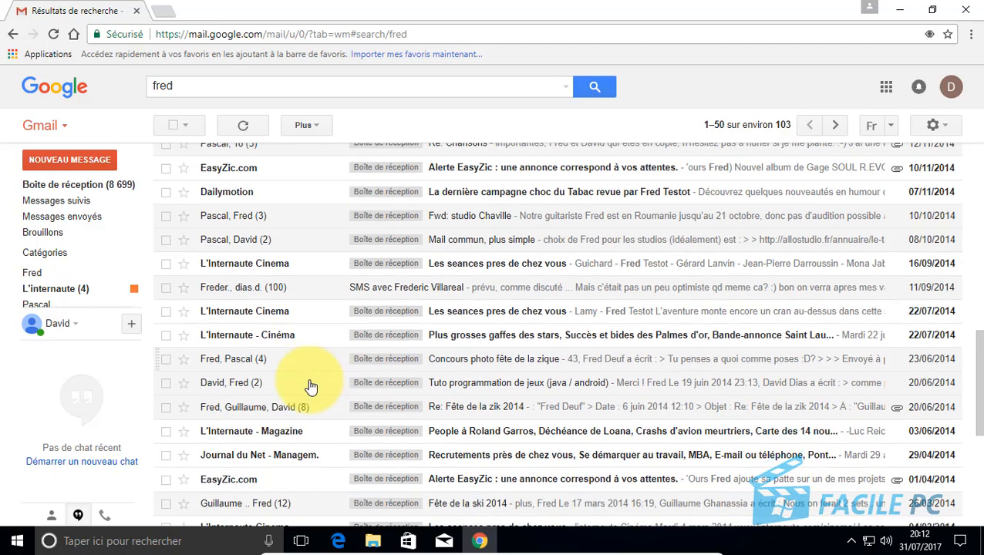
scroll(311, 388, down, 1)
scroll(311, 388, up, 2)
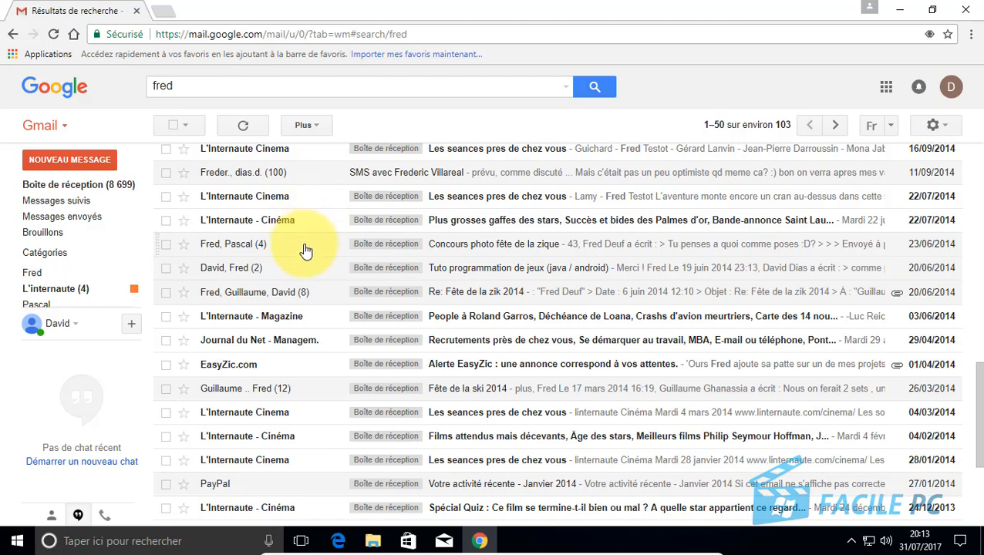
Step: Apply both contacts' labels to the "Concours photo fête de la zique" conversation dated 23/06/2014
click(166, 244)
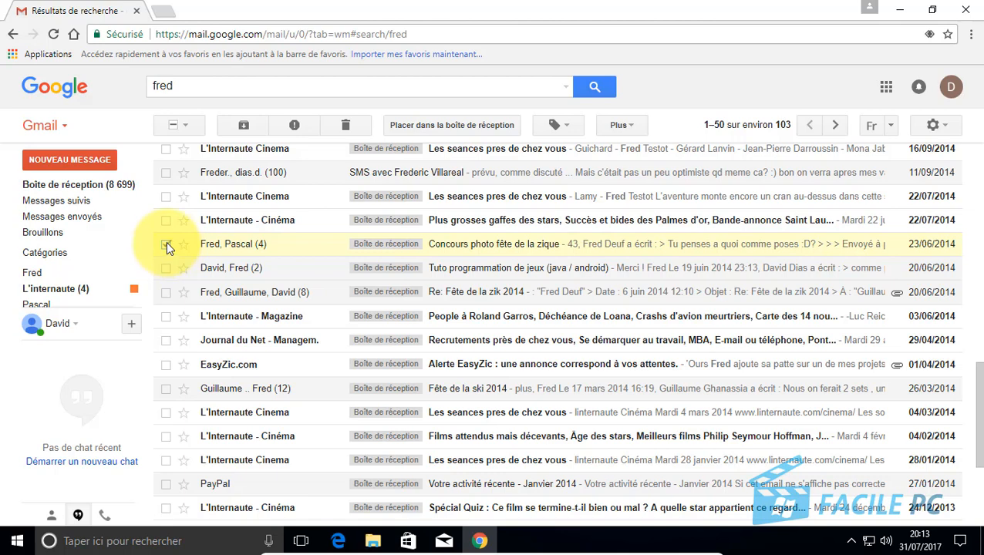
click(166, 244)
click(567, 126)
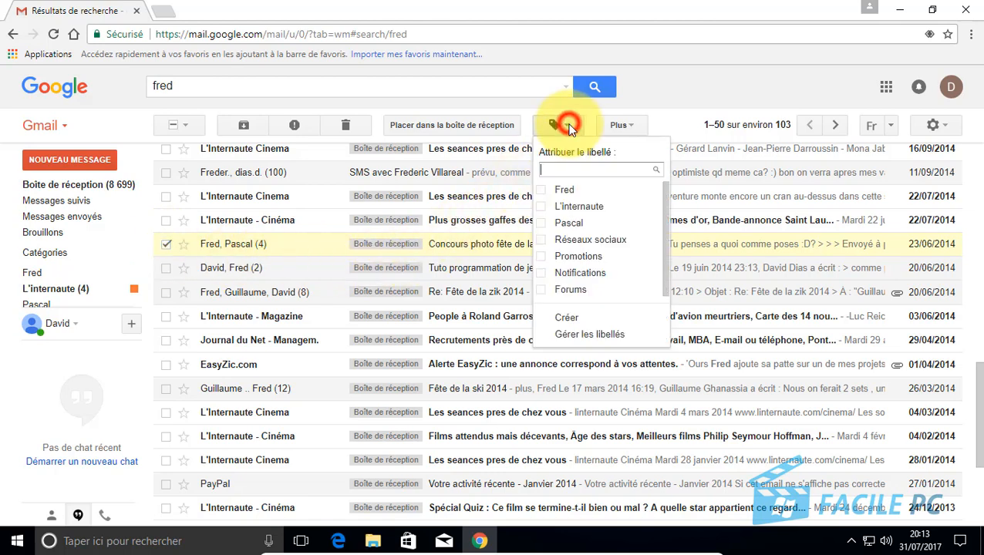
click(544, 192)
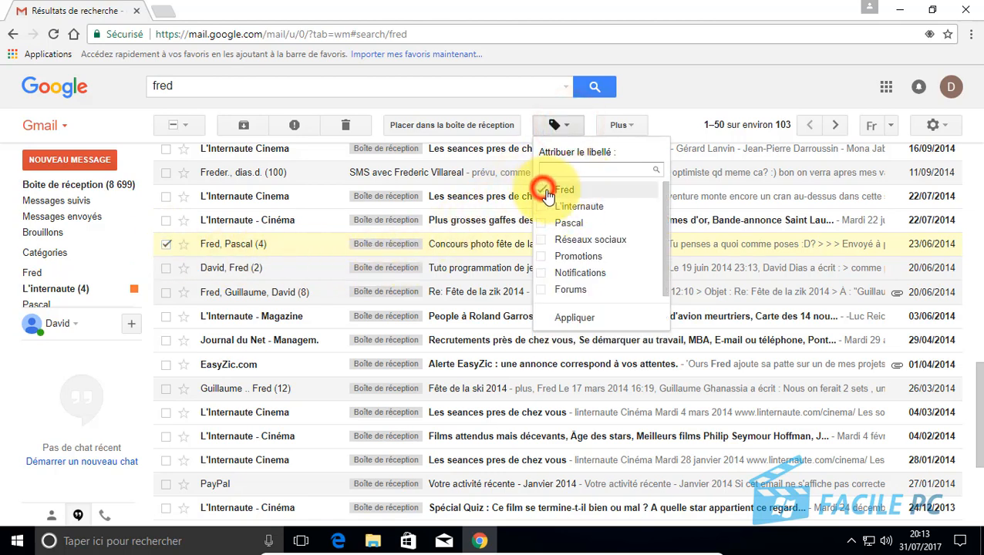
click(543, 224)
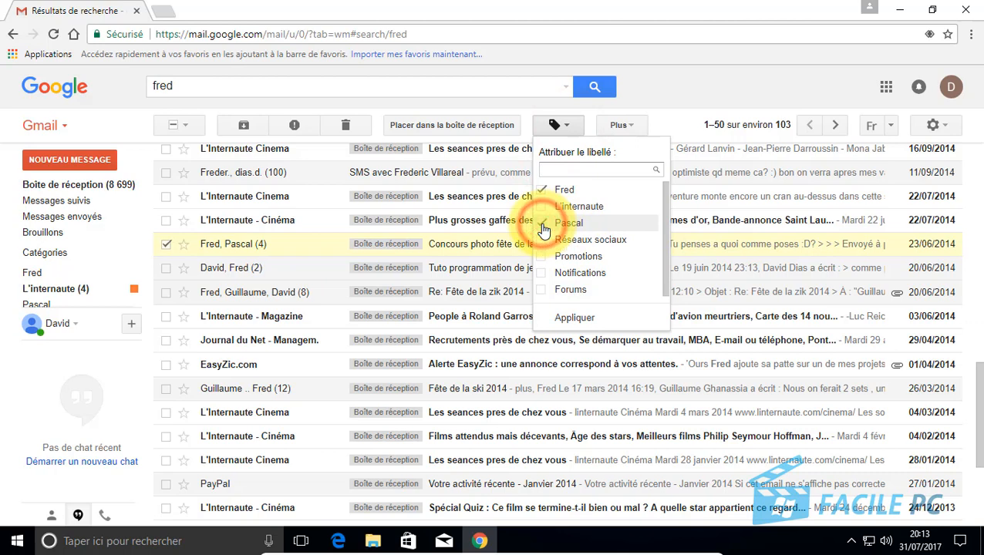
click(575, 319)
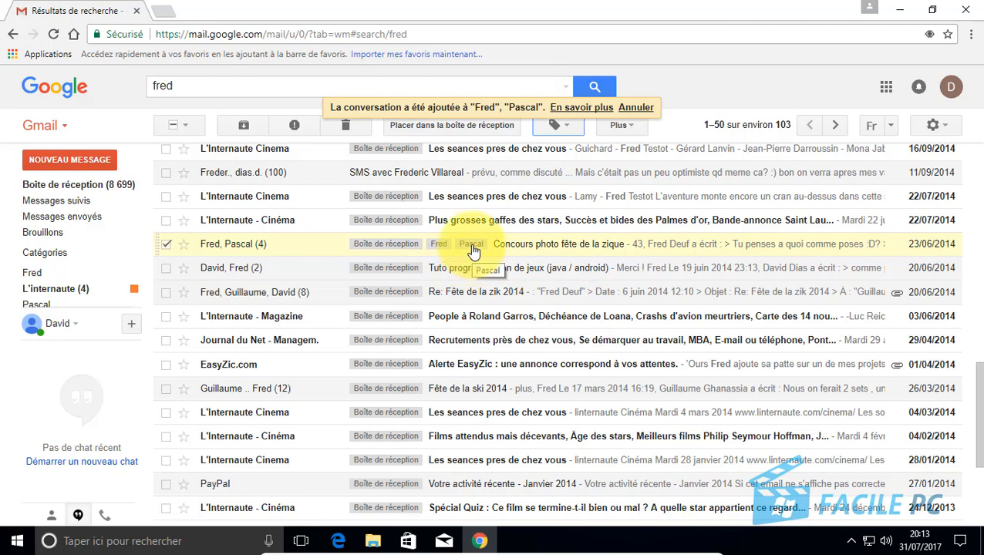
Step: Set the first contact's label colour to teal blue and the second contact's label colour to light orange
click(135, 276)
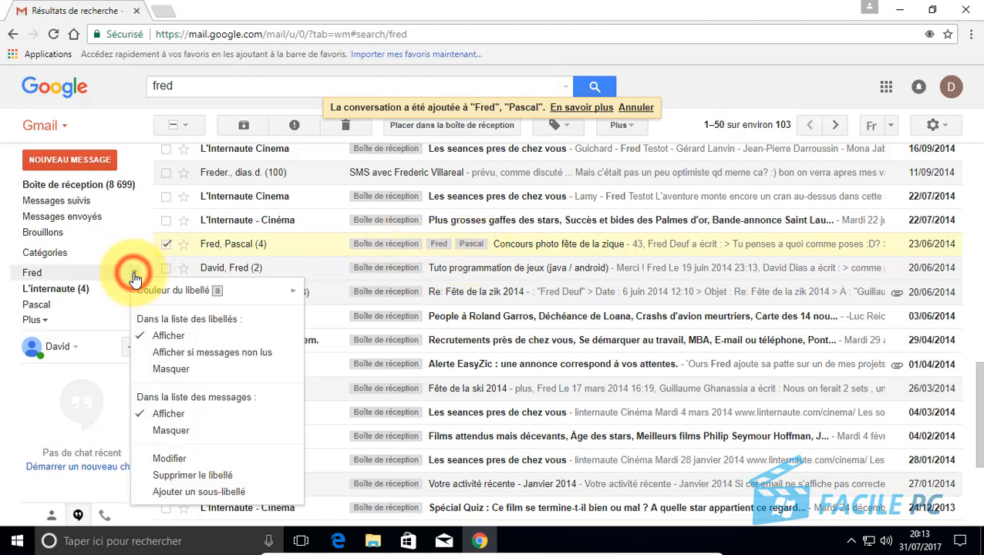
mouse_move(250, 292)
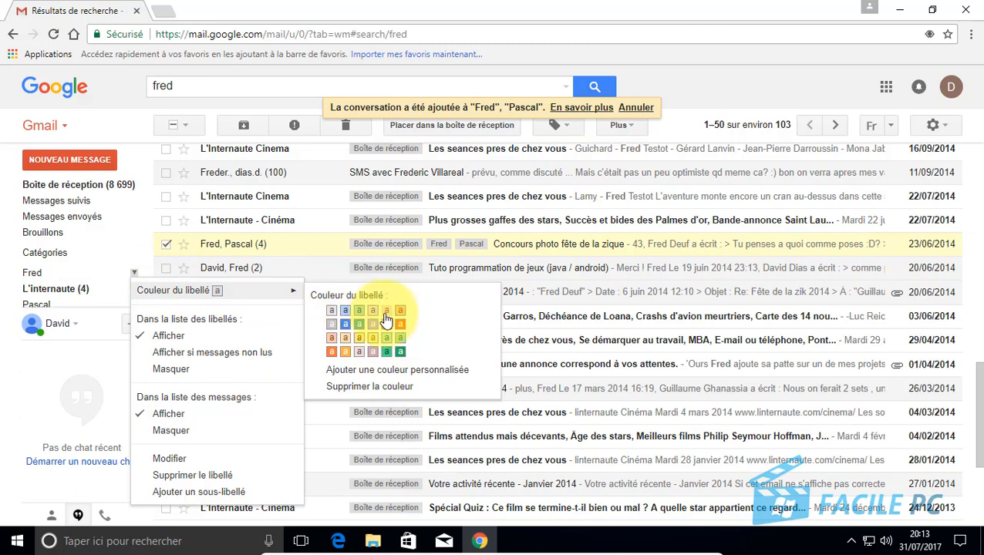
click(345, 337)
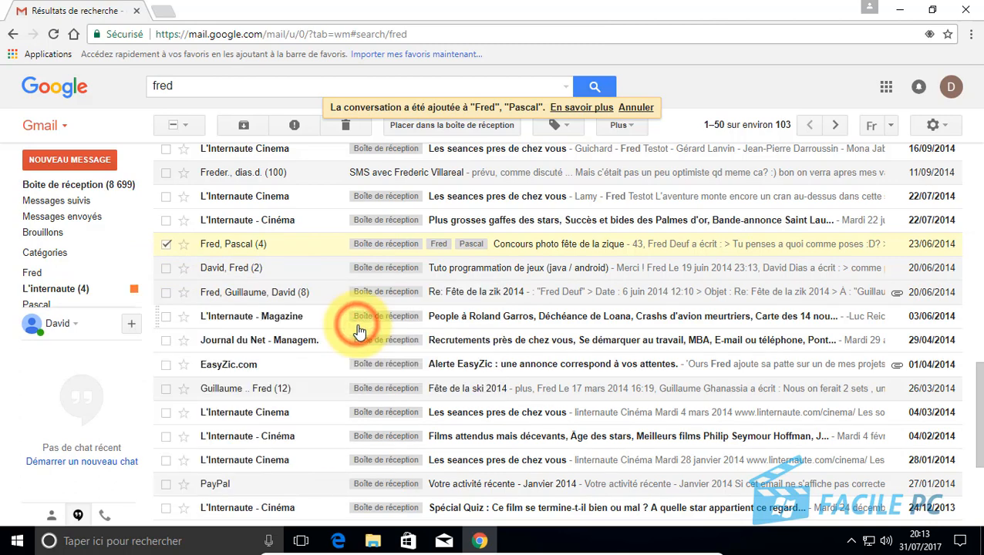
click(135, 305)
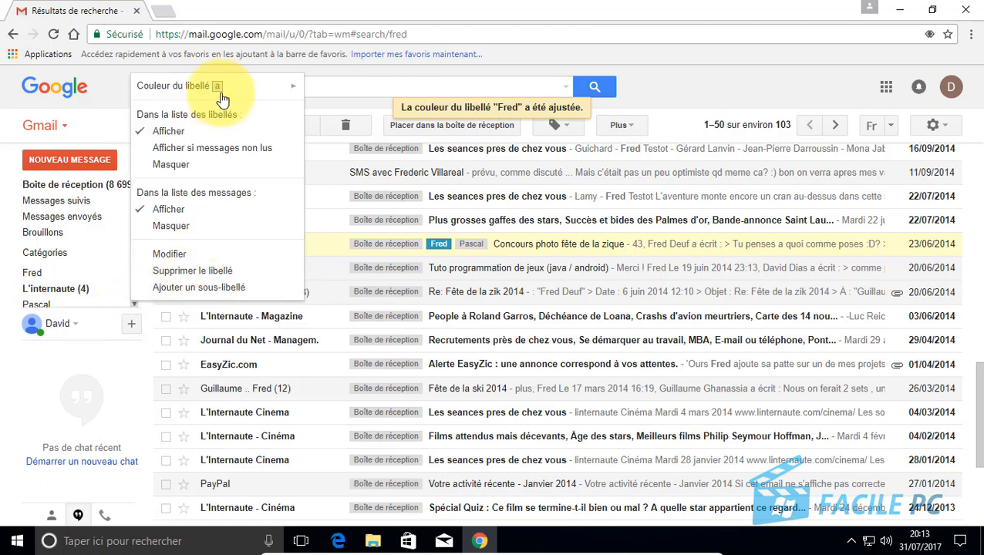
mouse_move(227, 95)
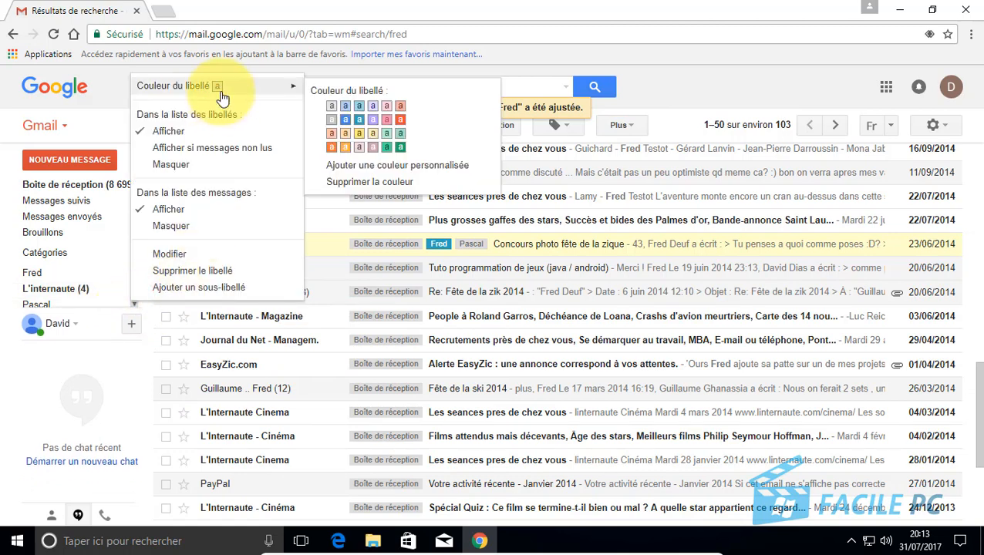
click(346, 148)
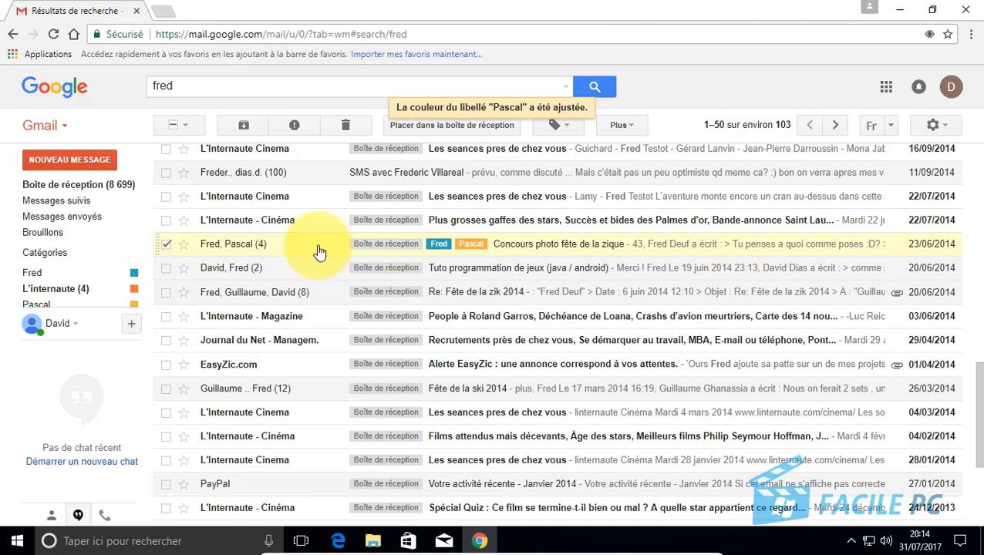
Step: Open the "Tuto programmation de jeux (java / android)" conversation to check its participants, and return to the search results
click(279, 276)
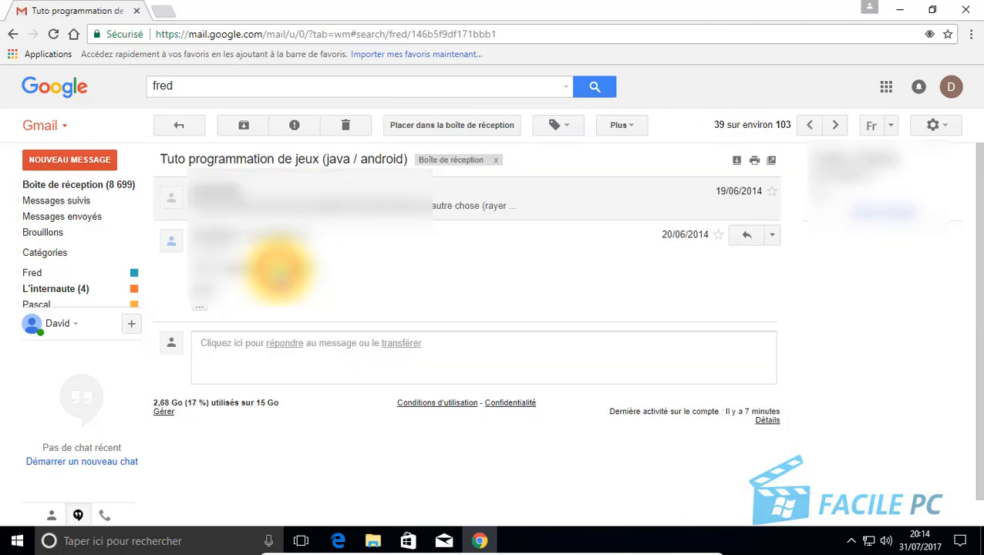
click(183, 128)
click(186, 122)
click(235, 91)
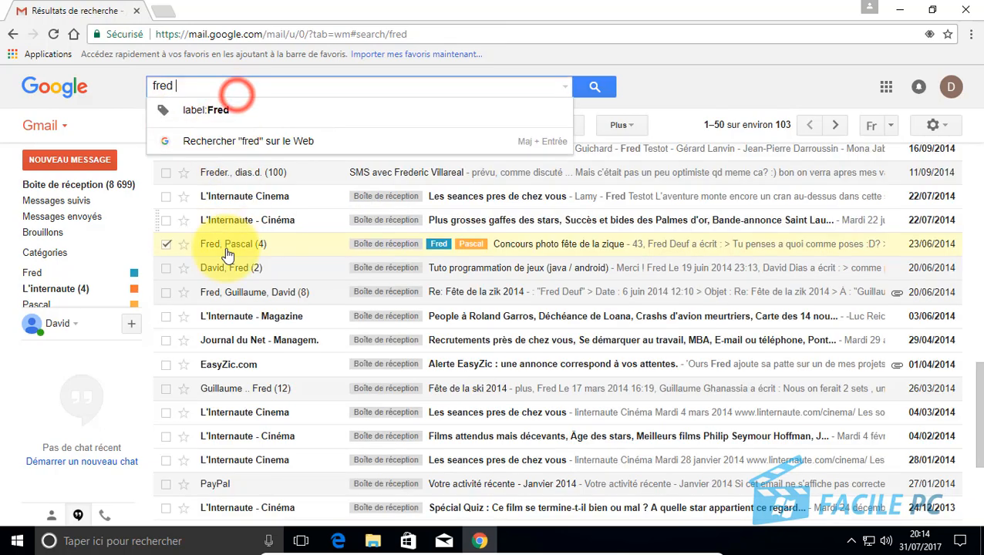
Step: Apply only the first contact's label to the "Tuto programmation de jeux (java / android)" conversation, with all others deselected, and clear the selection
click(166, 245)
click(166, 268)
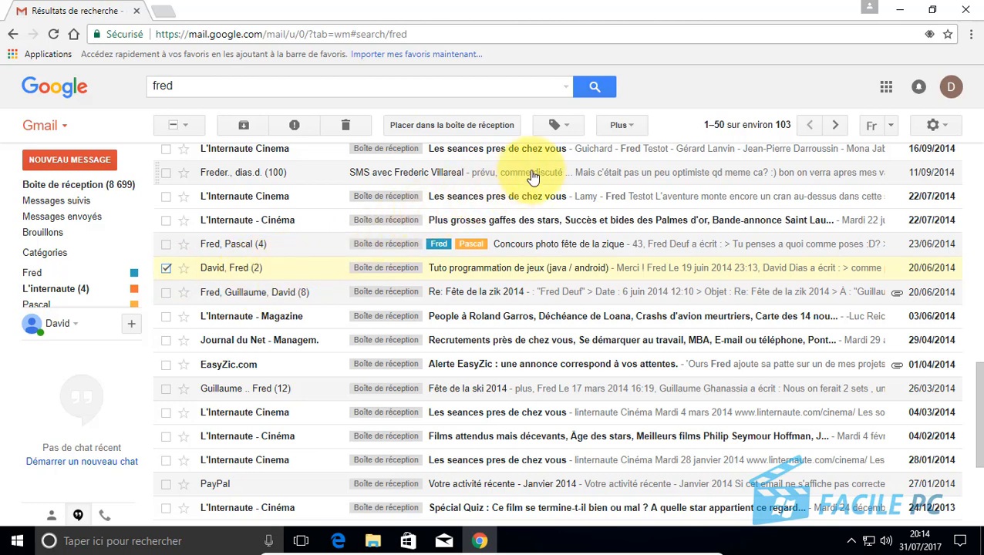
click(566, 125)
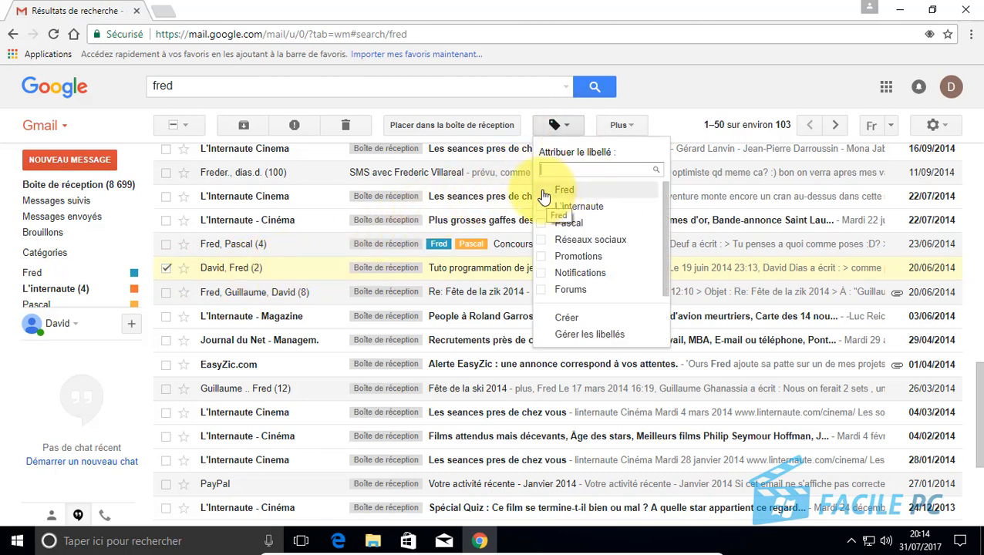
click(564, 189)
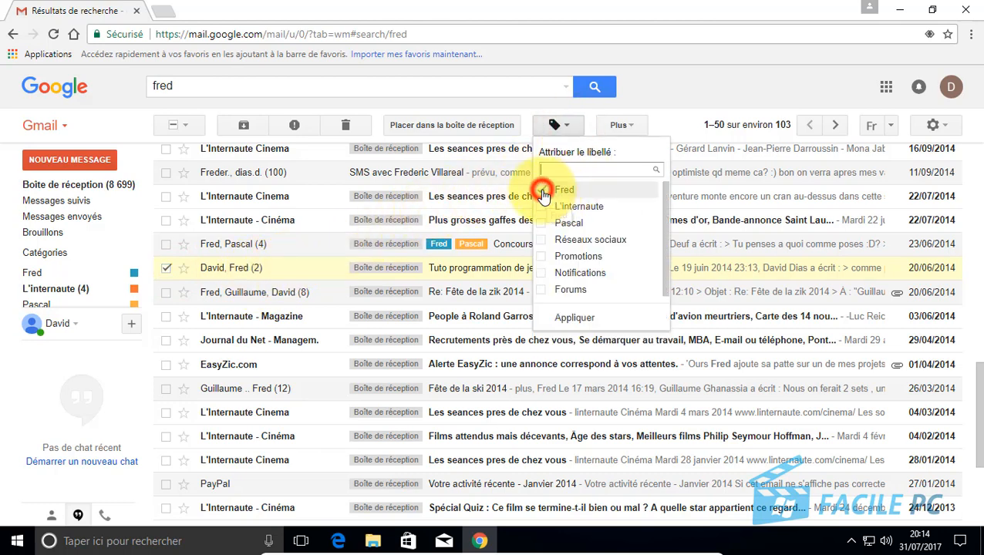
click(578, 318)
scroll(327, 381, up, 4)
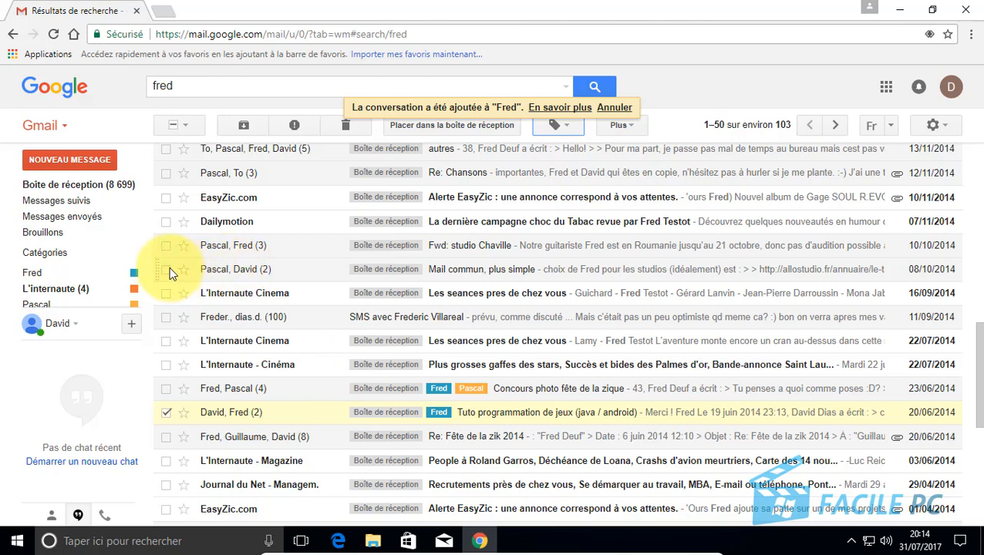
click(166, 412)
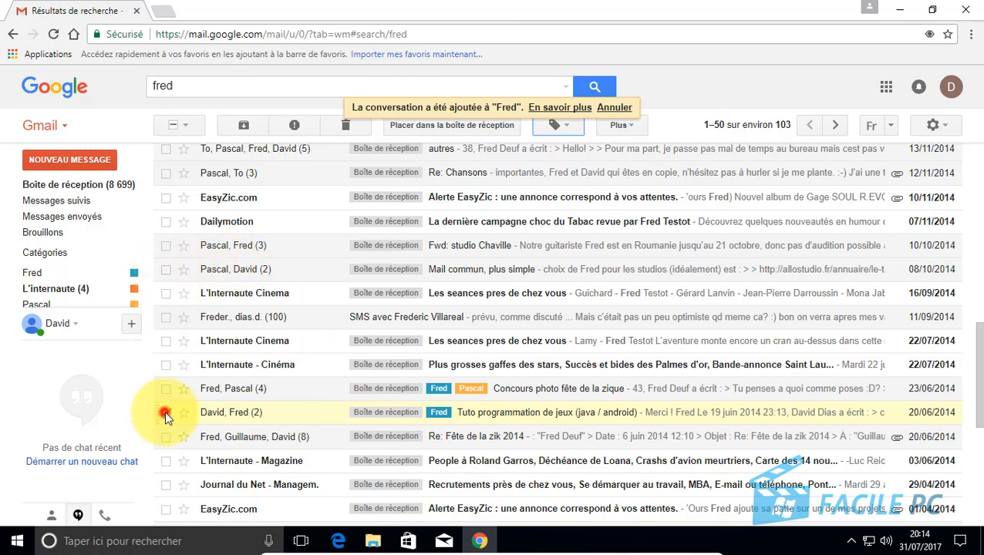
Step: Apply the second contact's label to the "Mail commun, plus simple" conversation dated 08/10/2014
click(166, 270)
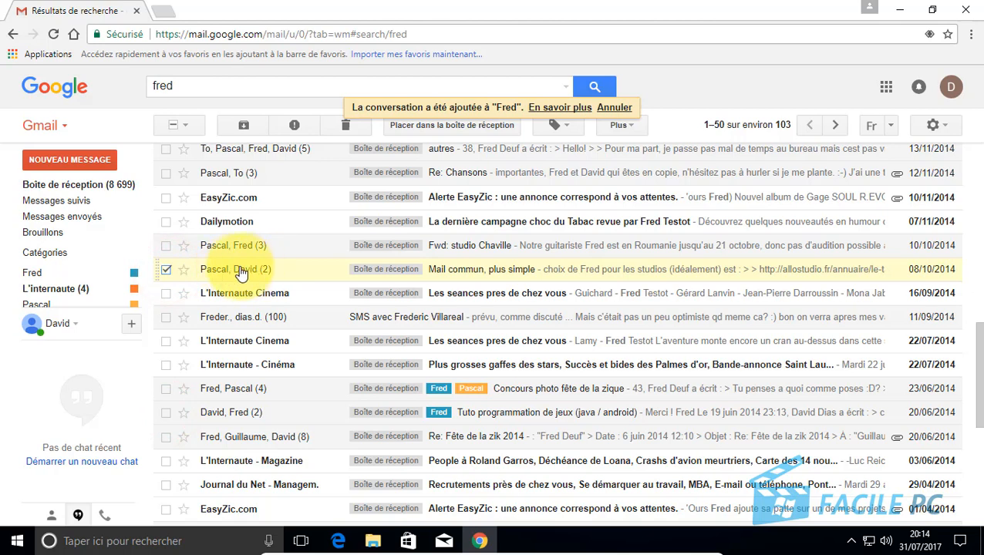
click(569, 125)
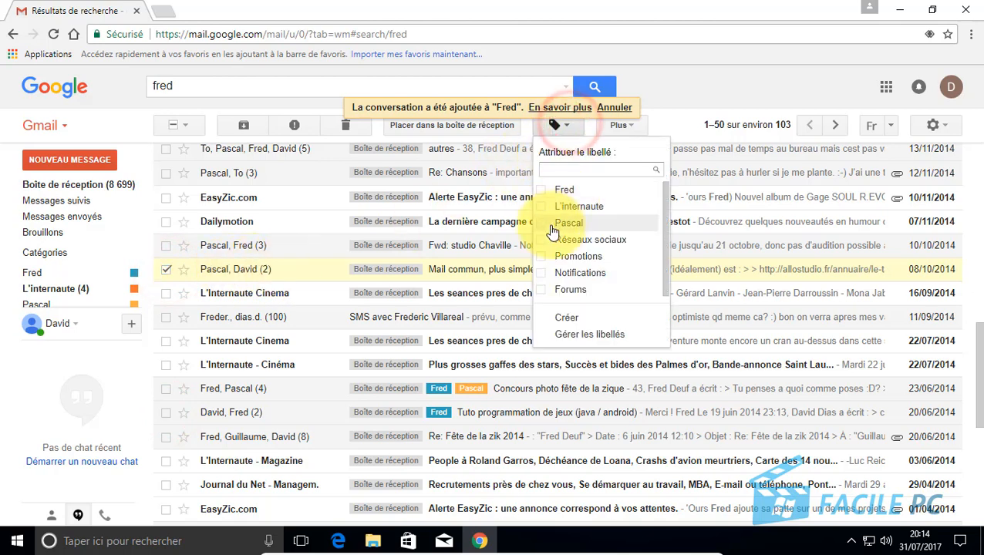
click(542, 223)
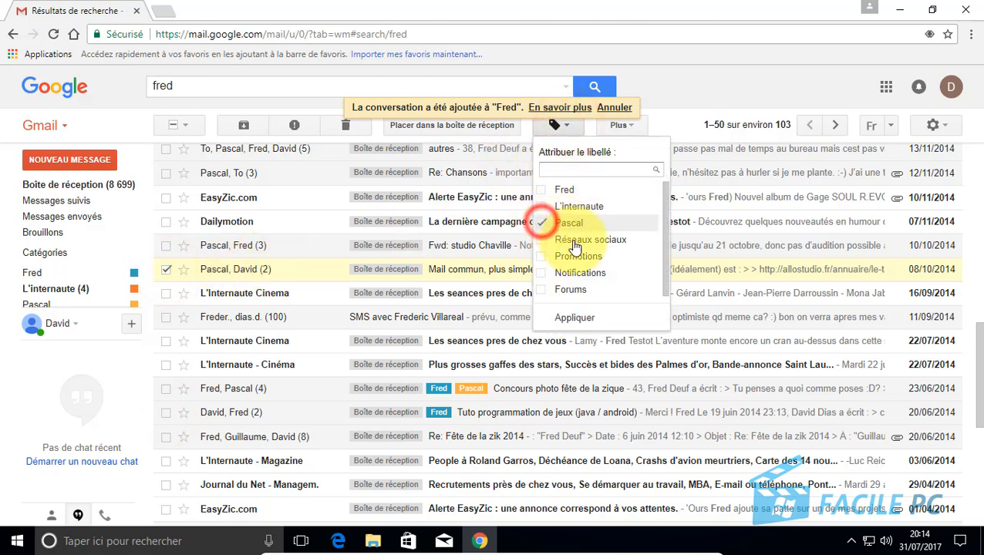
click(575, 318)
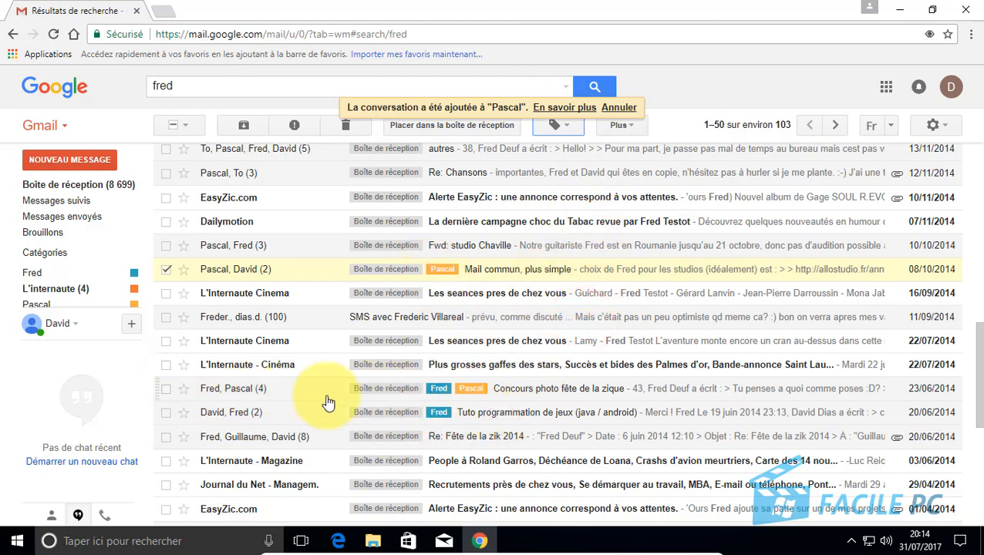
Step: View the conversations filed under the first contact's label and those under the second contact's label
click(35, 275)
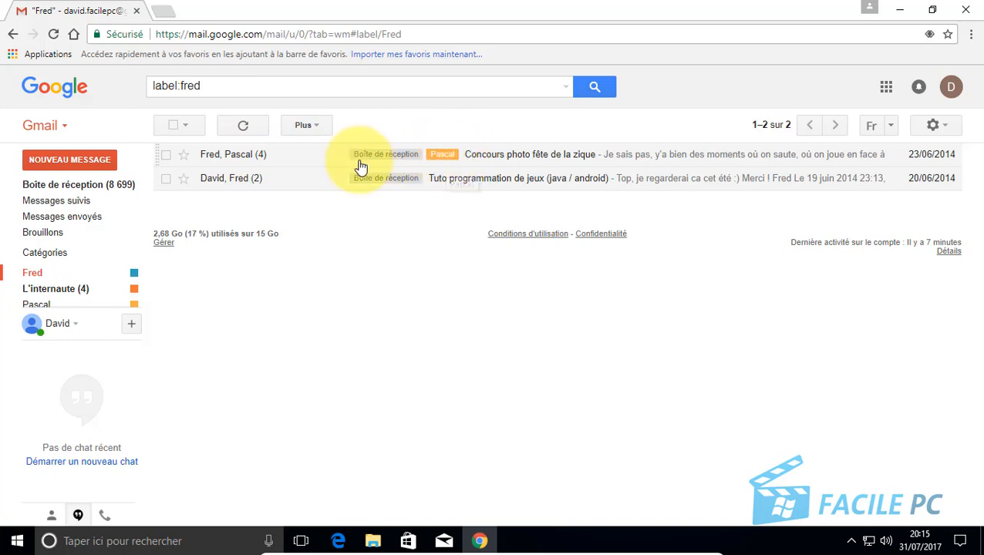
mouse_move(80, 258)
click(46, 306)
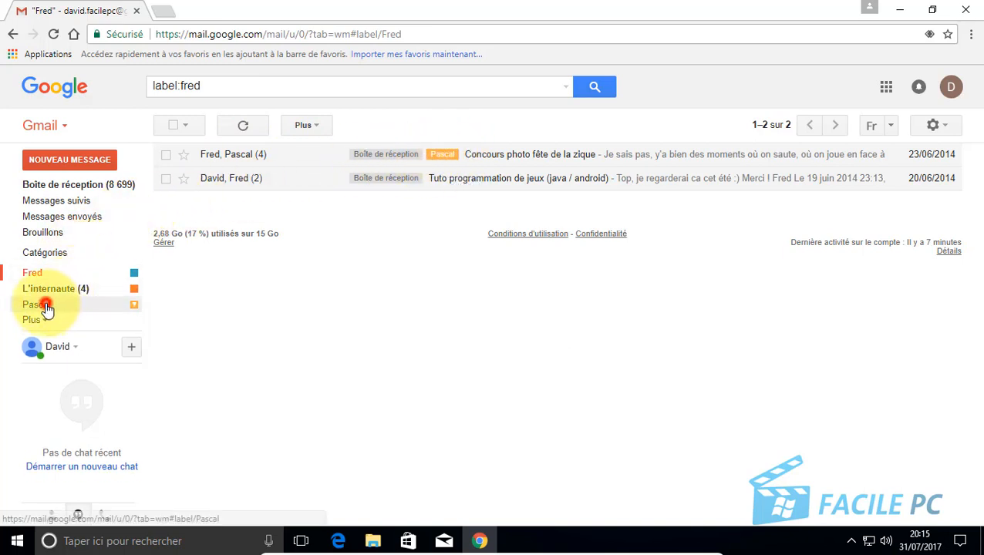
click(168, 156)
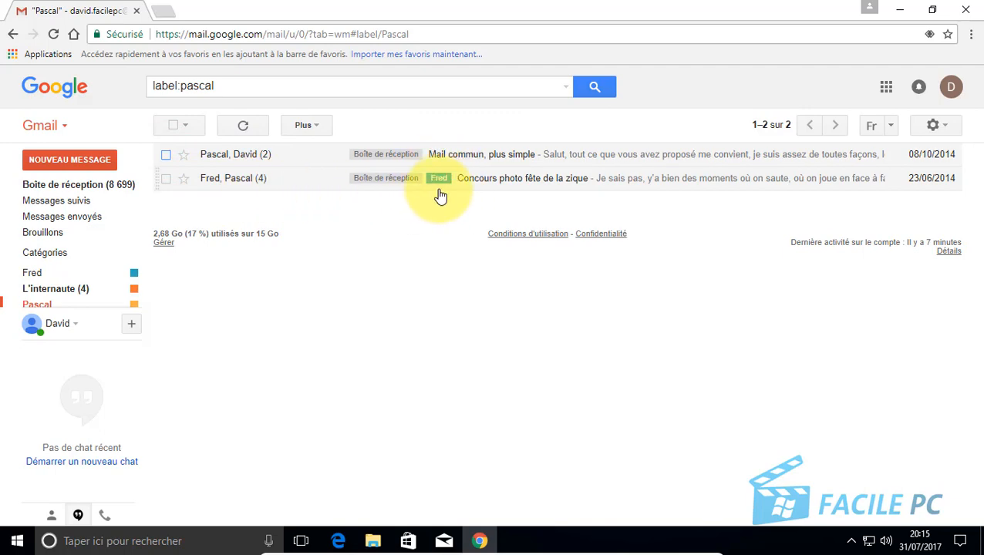
Step: Return to the inbox and close the browser window
click(95, 189)
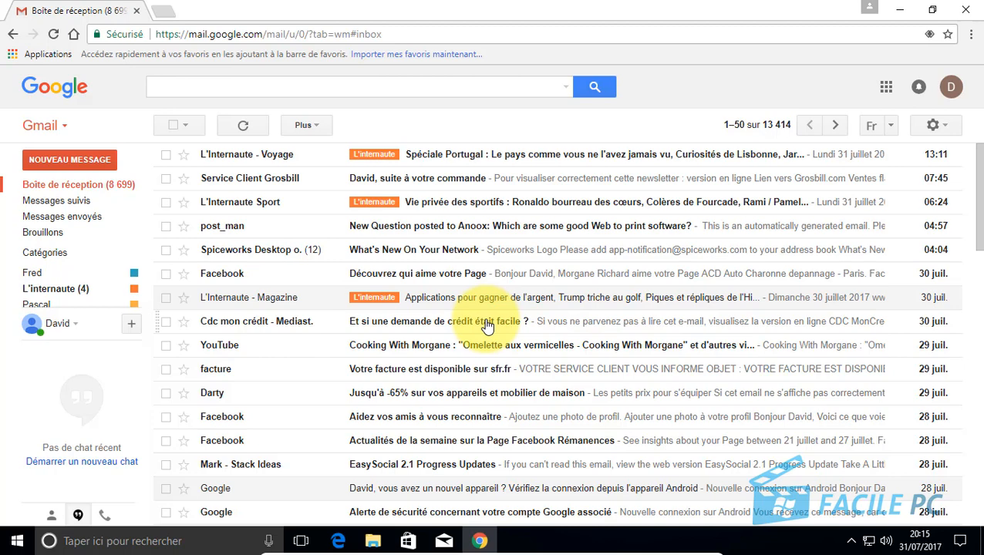
click(964, 10)
click(469, 282)
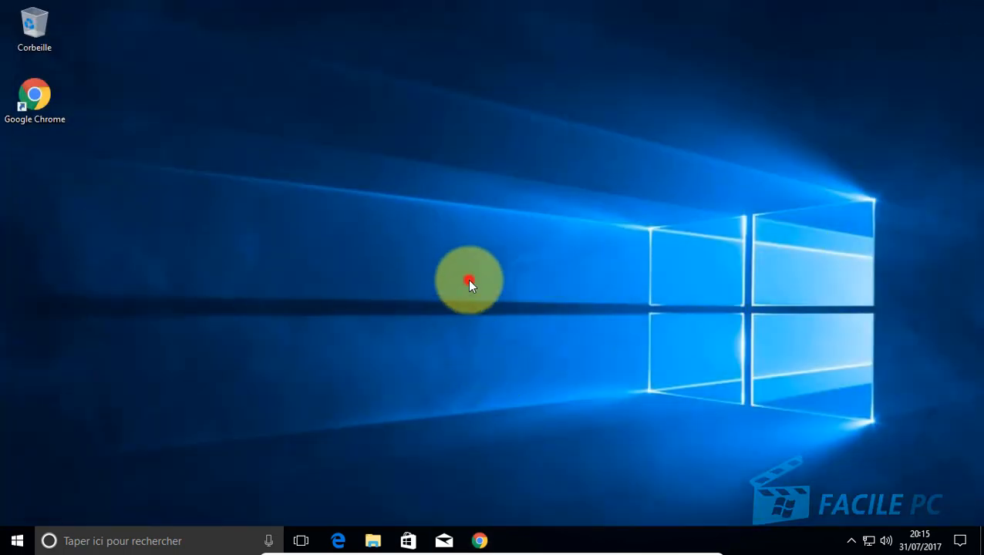